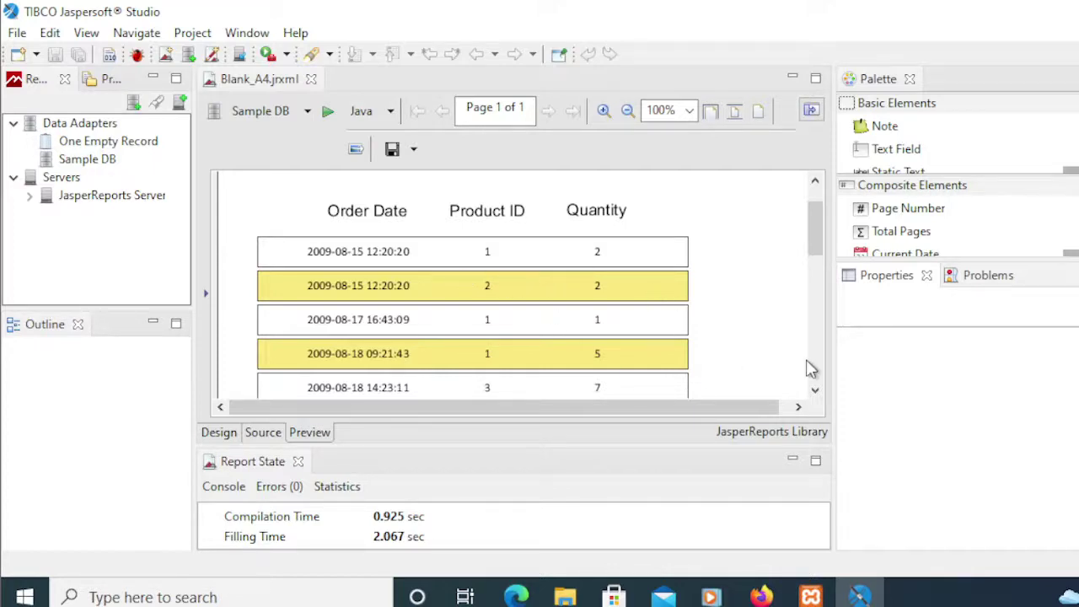
Examine the img column of the orders table in phpMyAdmin and switch back to Jaspersoft Studio.
{"action": "left_click", "coordinate": [761, 597]}
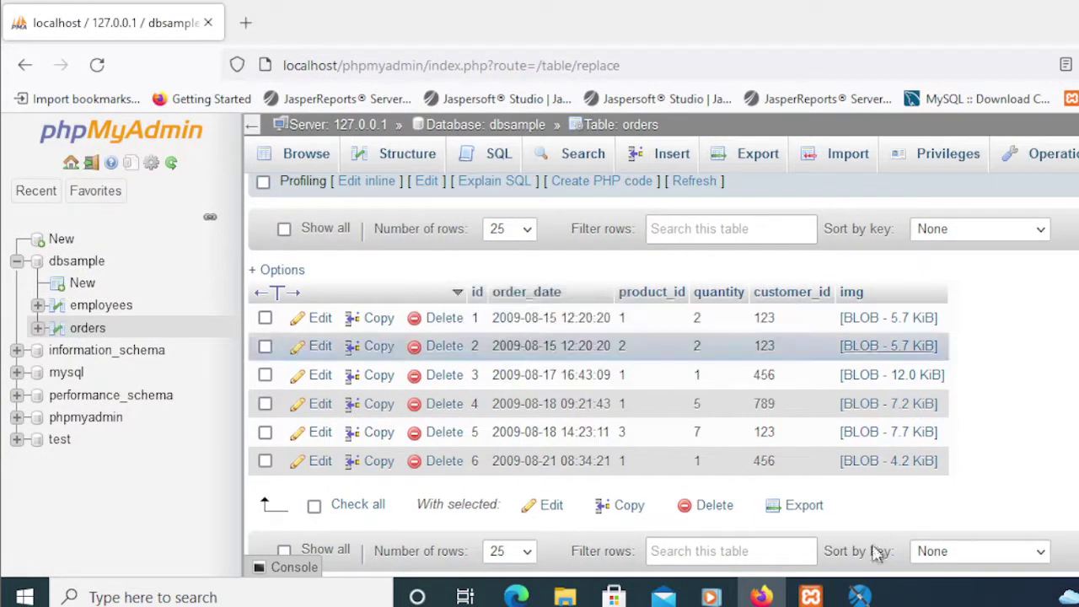
{"action": "mouse_move", "coordinate": [859, 597]}
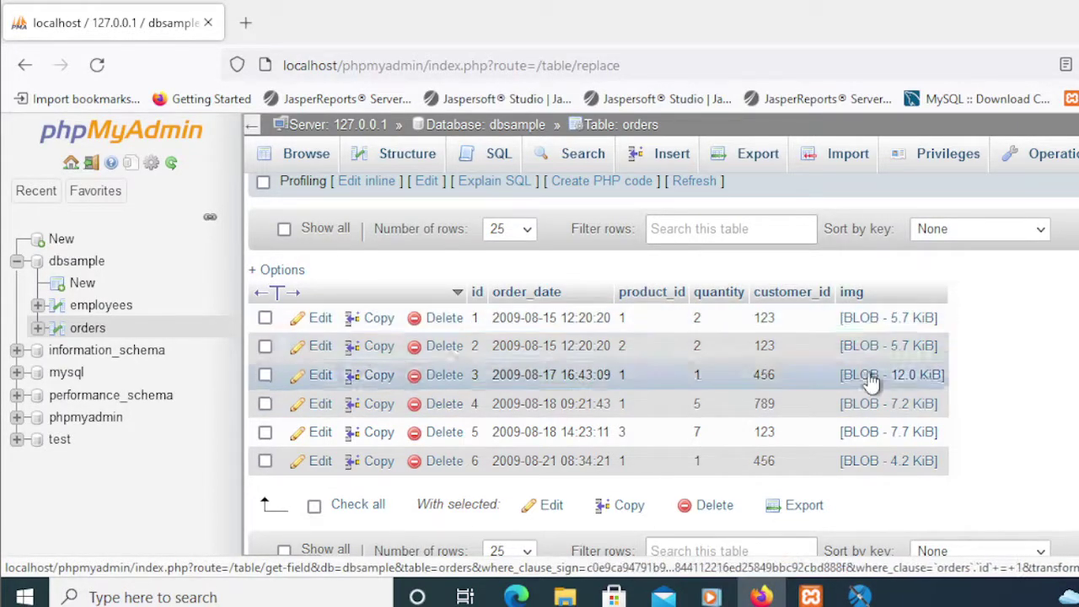
{"action": "left_click", "coordinate": [863, 594]}
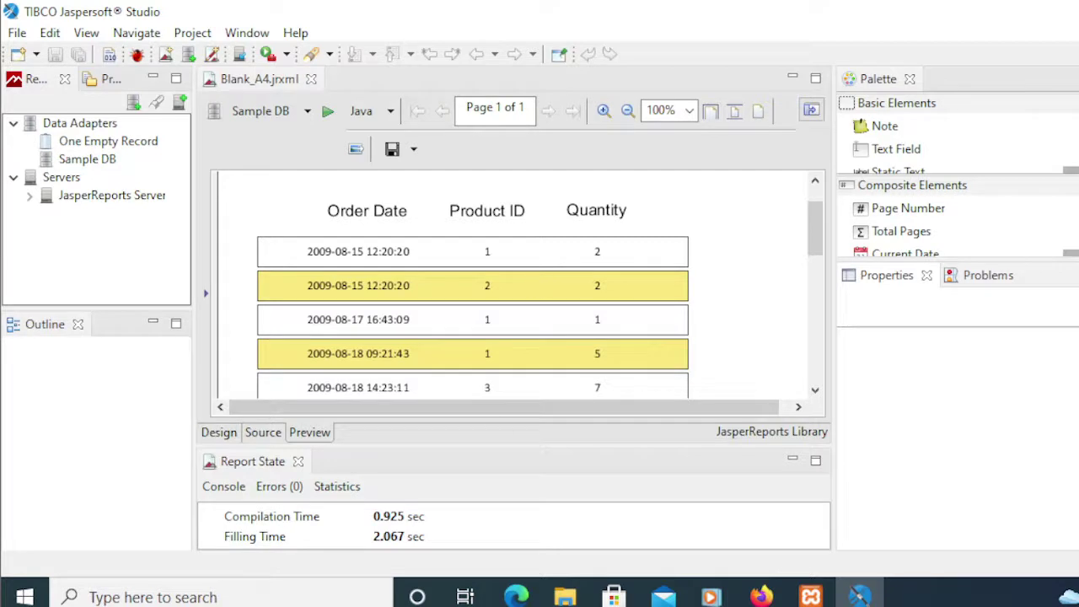
In the report design, narrow the ORDER DETAILS title from its left edge to a width of 310 px.
{"action": "left_click", "coordinate": [222, 433]}
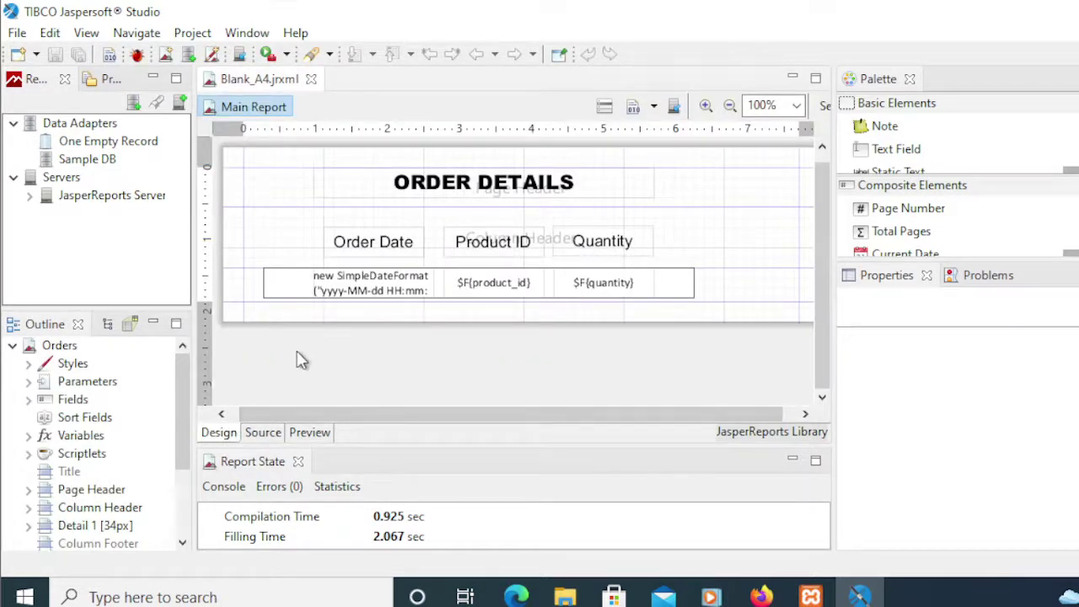
{"action": "left_click", "coordinate": [316, 189]}
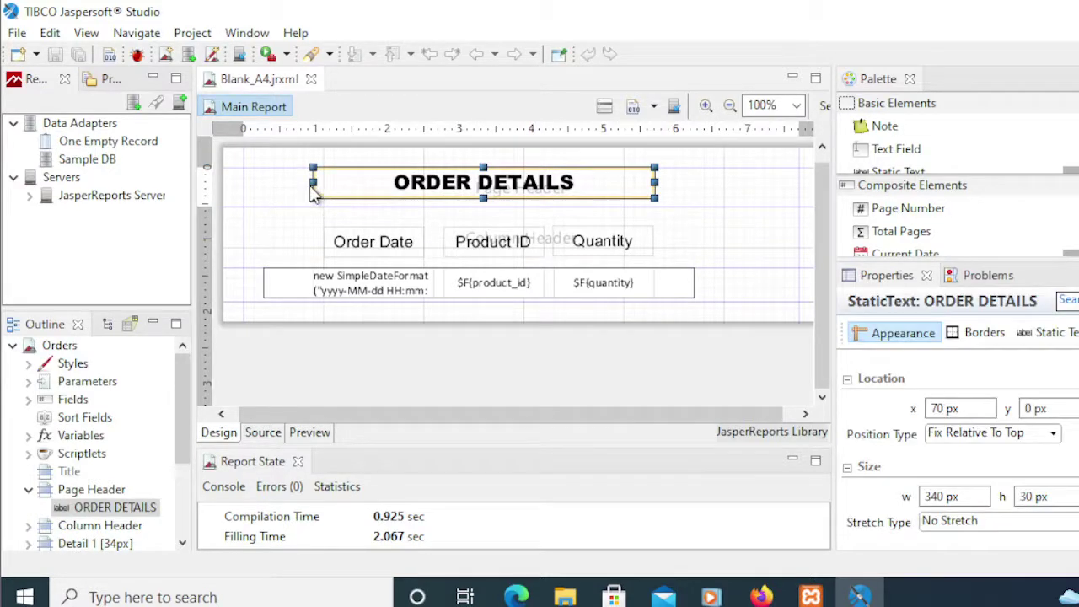
{"action": "left_click_drag", "start_coordinate": [313, 182], "coordinate": [343, 182]}
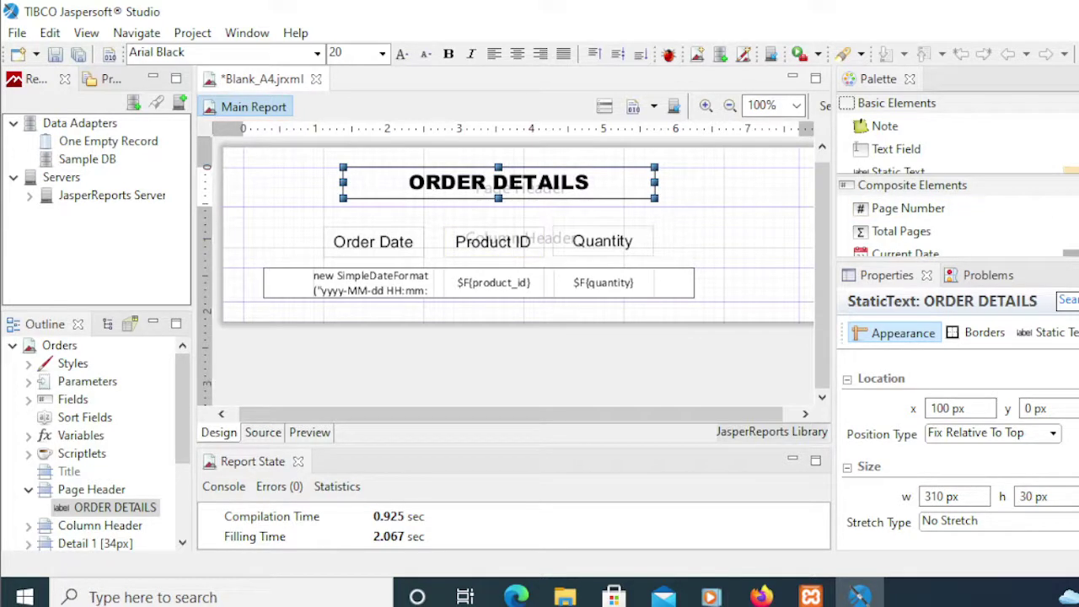
Insert an image element beside the title in the page header, using the absolute filesystem path of clipart1578769.png from the Desktop img folder.
{"action": "scroll", "coordinate": [893, 152], "scroll_direction": "down", "scroll_amount": 2}
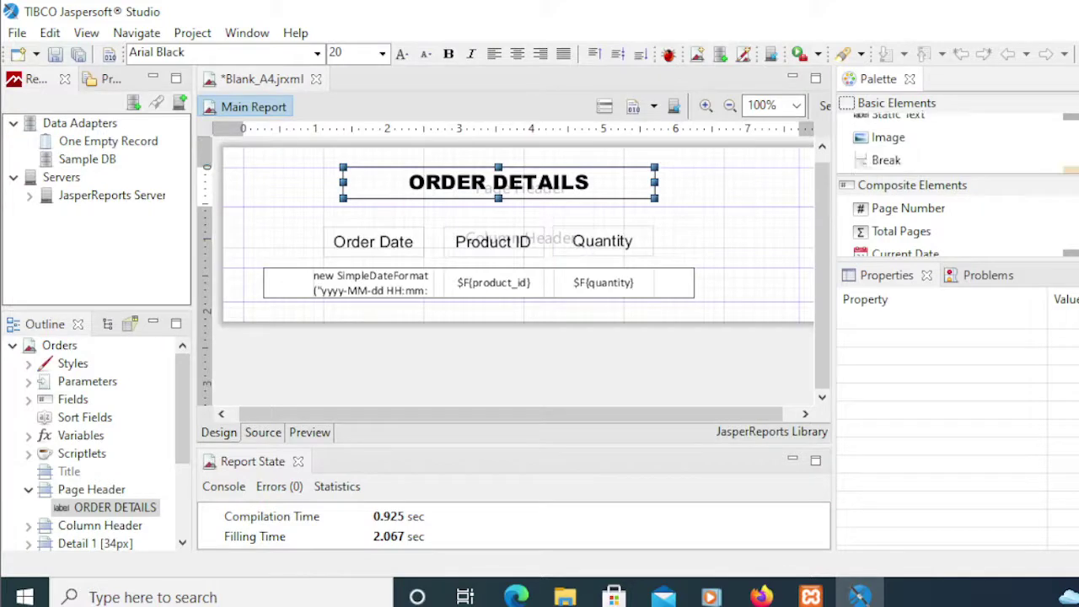
{"action": "left_click_drag", "start_coordinate": [868, 140], "coordinate": [276, 192]}
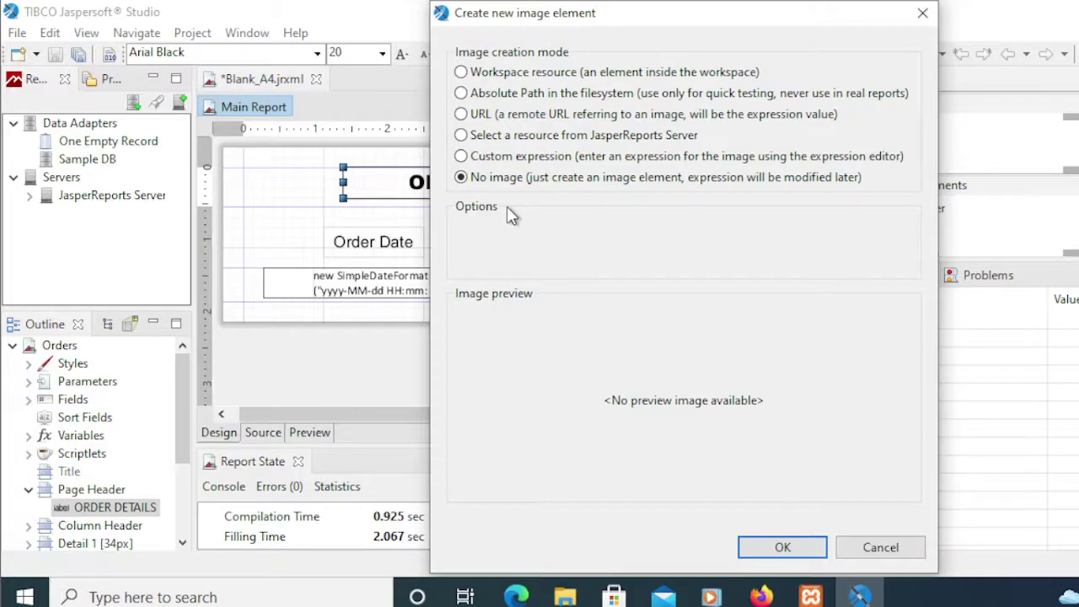
{"action": "left_click", "coordinate": [509, 94]}
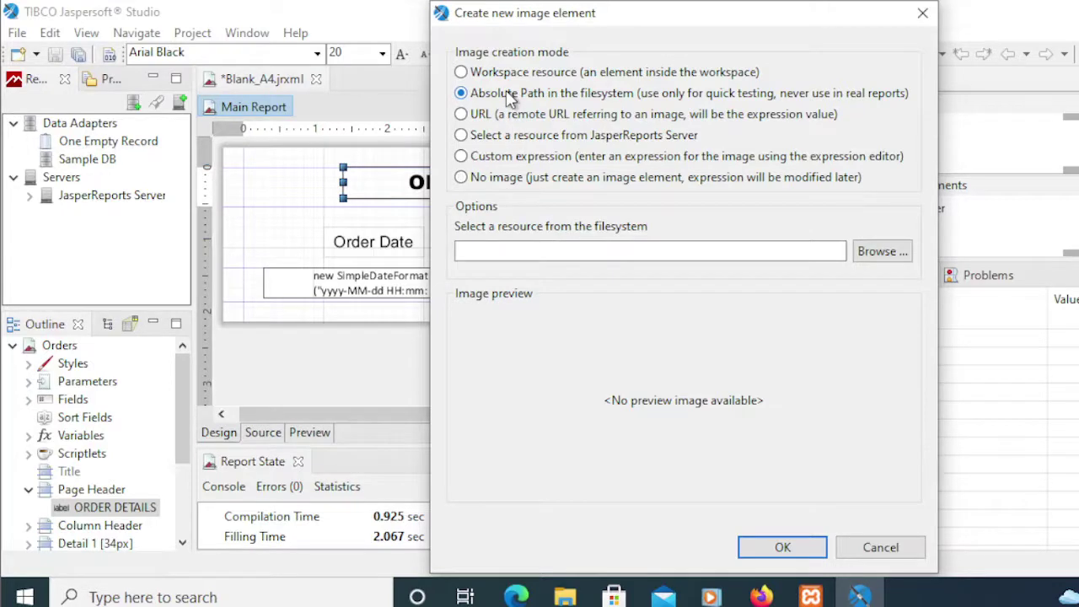
{"action": "left_click", "coordinate": [892, 256]}
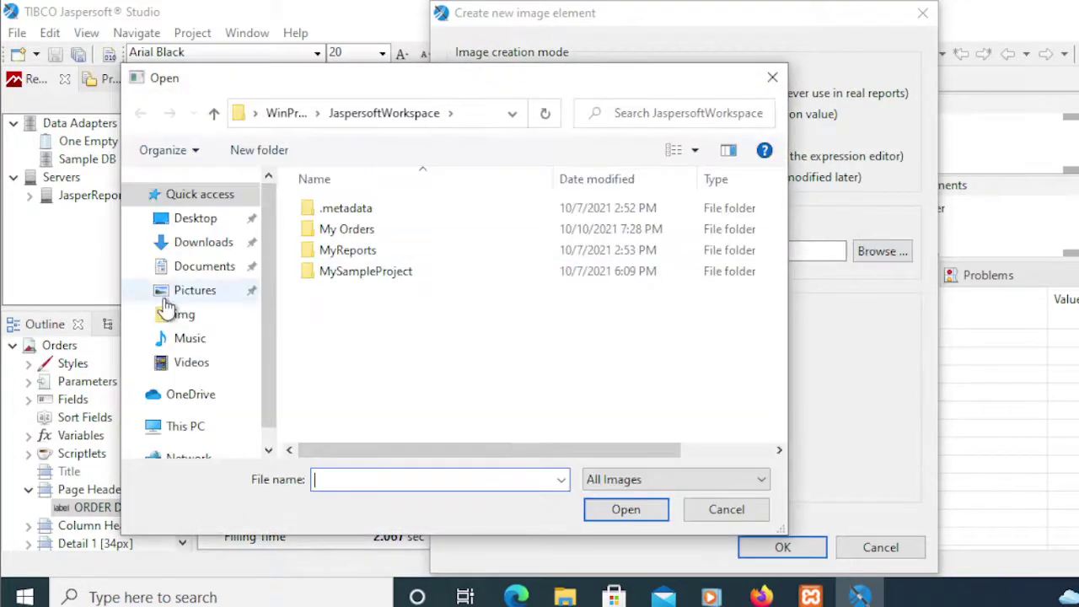
{"action": "left_click", "coordinate": [190, 218]}
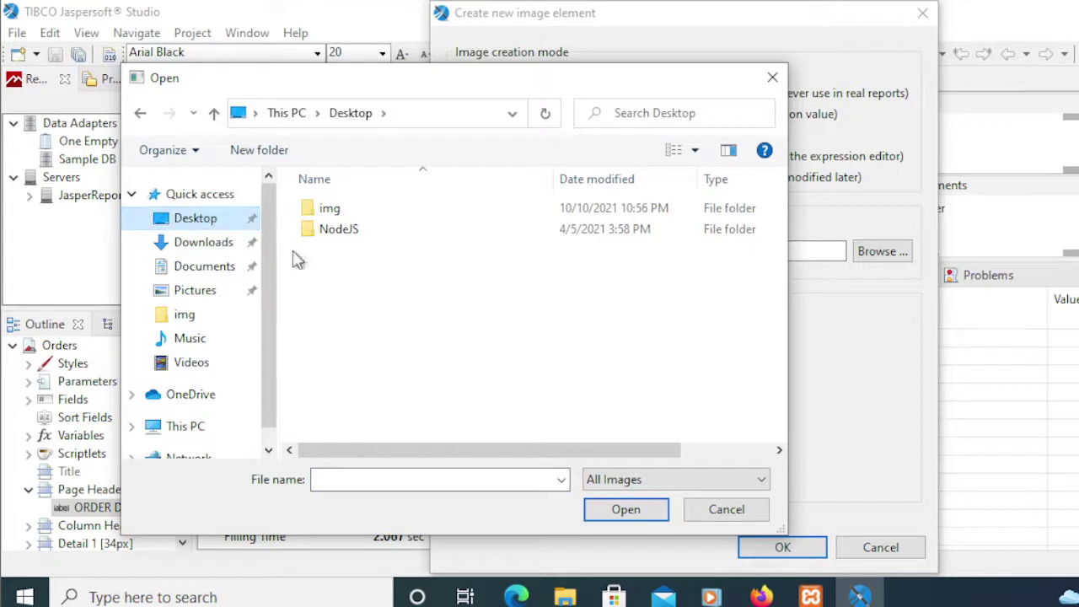
{"action": "double_click", "coordinate": [324, 211]}
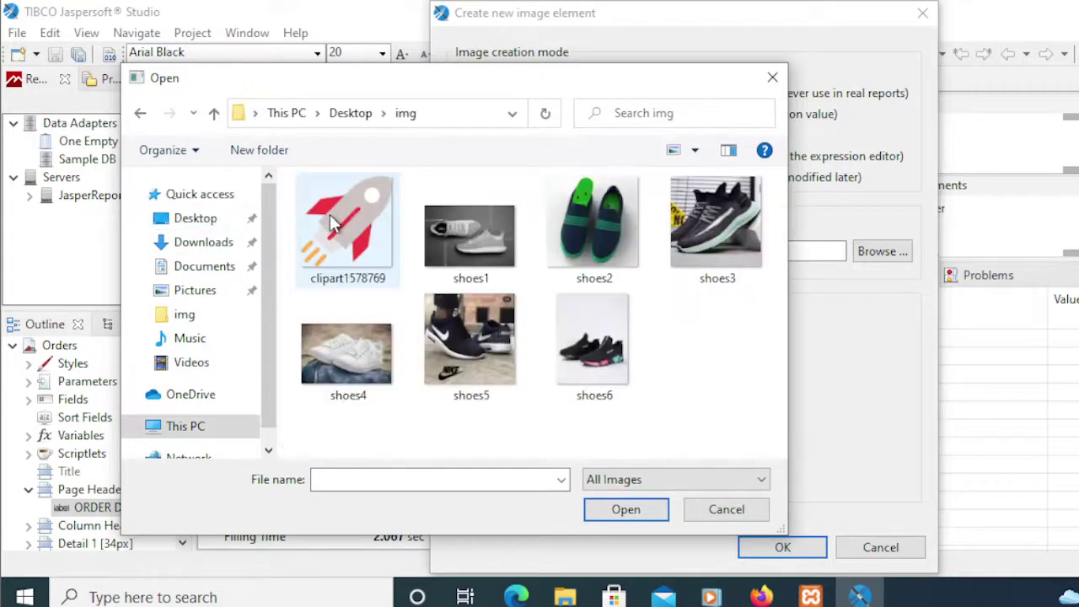
{"action": "left_click", "coordinate": [336, 244]}
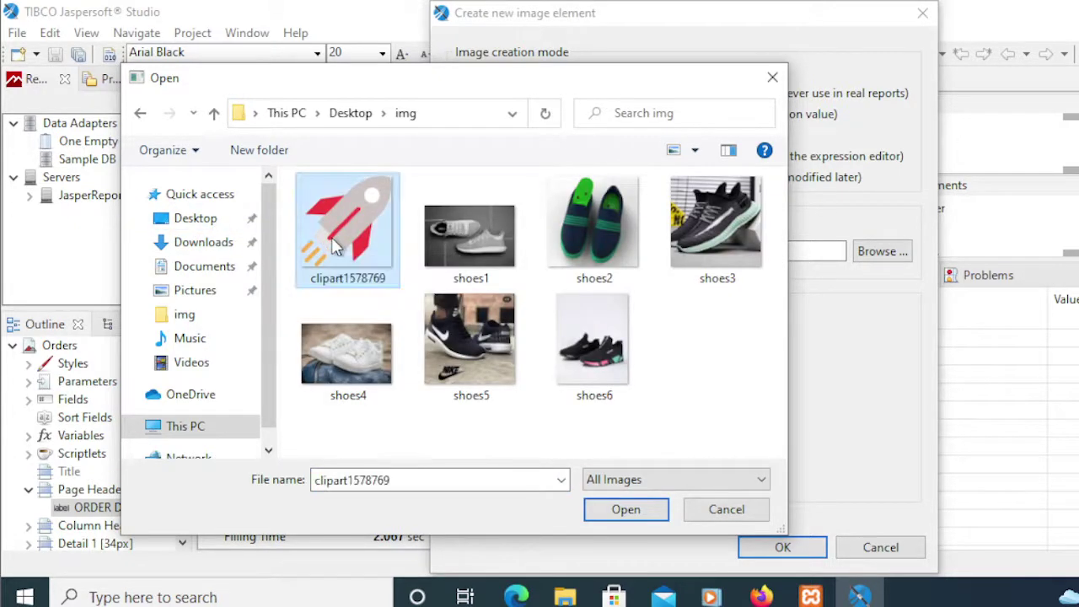
{"action": "double_click", "coordinate": [331, 236]}
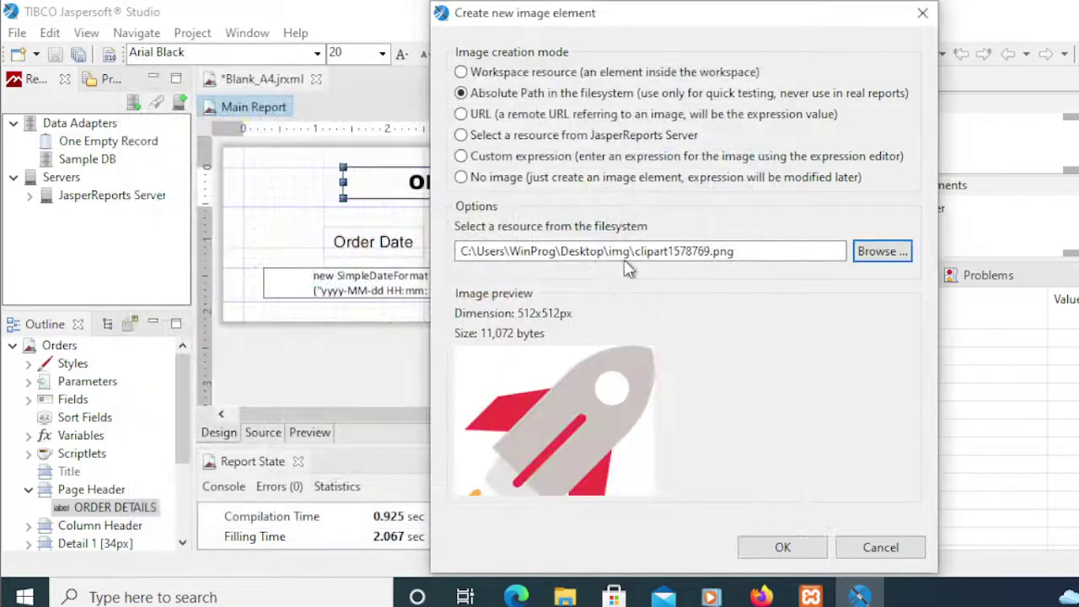
{"action": "left_click", "coordinate": [782, 548]}
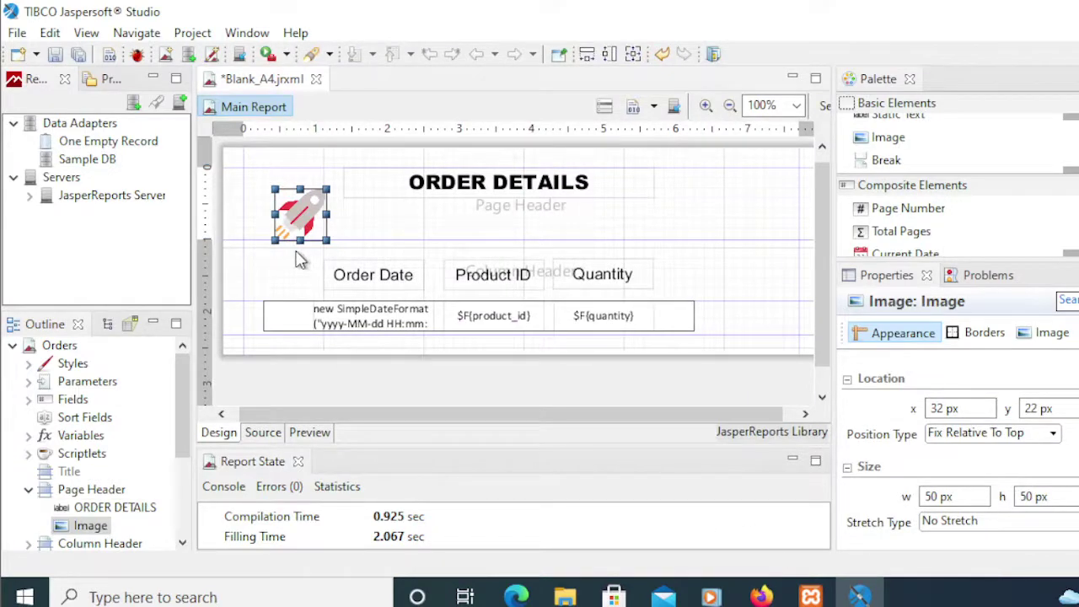
Move the rocket image under the ORDER DETAILS title, at x 220 px and y 30 px in the page header.
{"action": "left_click_drag", "start_coordinate": [295, 223], "coordinate": [294, 206]}
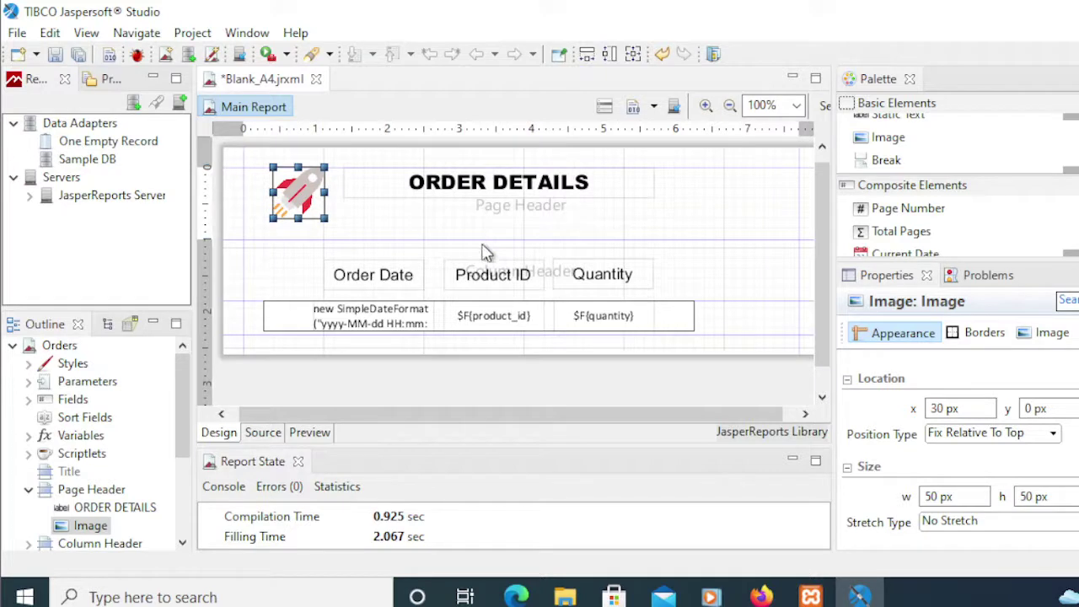
{"action": "left_click_drag", "start_coordinate": [307, 203], "coordinate": [489, 235]}
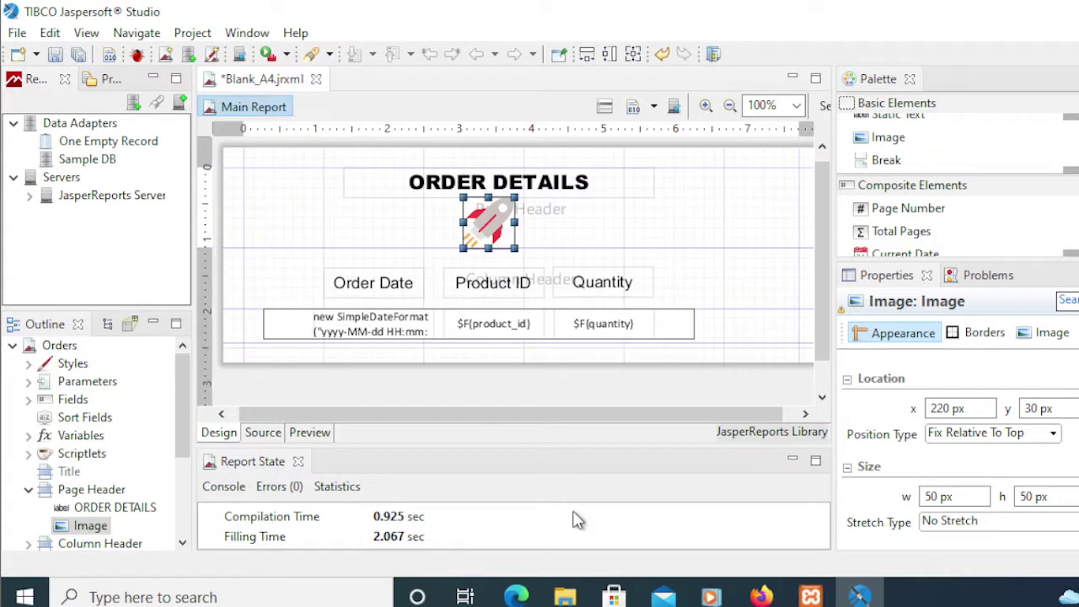
{"action": "left_click", "coordinate": [681, 235]}
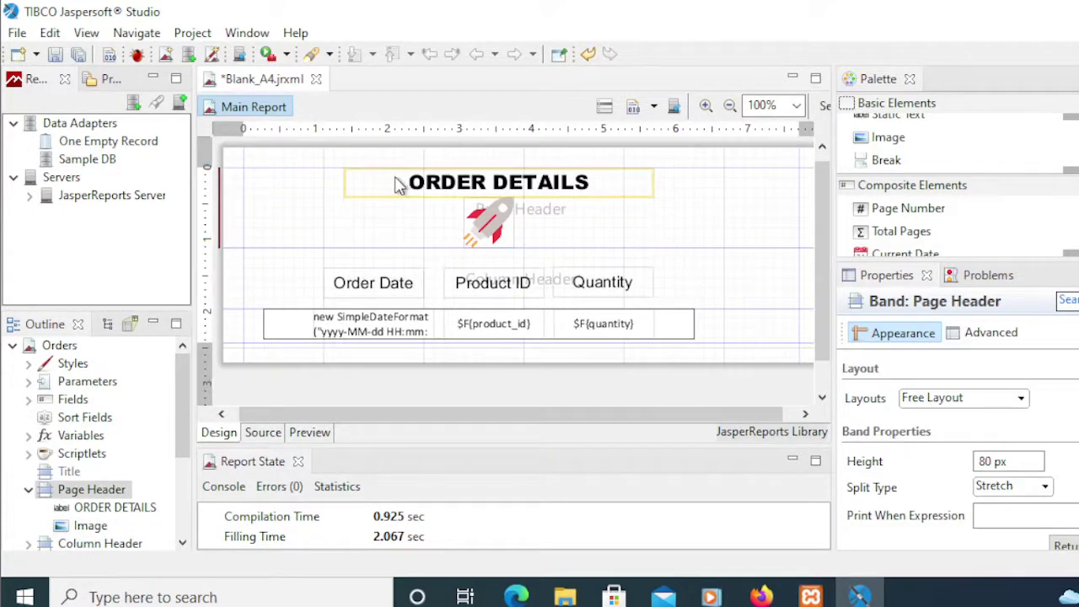
Preview the report and check the header image above the order rows.
{"action": "left_click", "coordinate": [314, 433]}
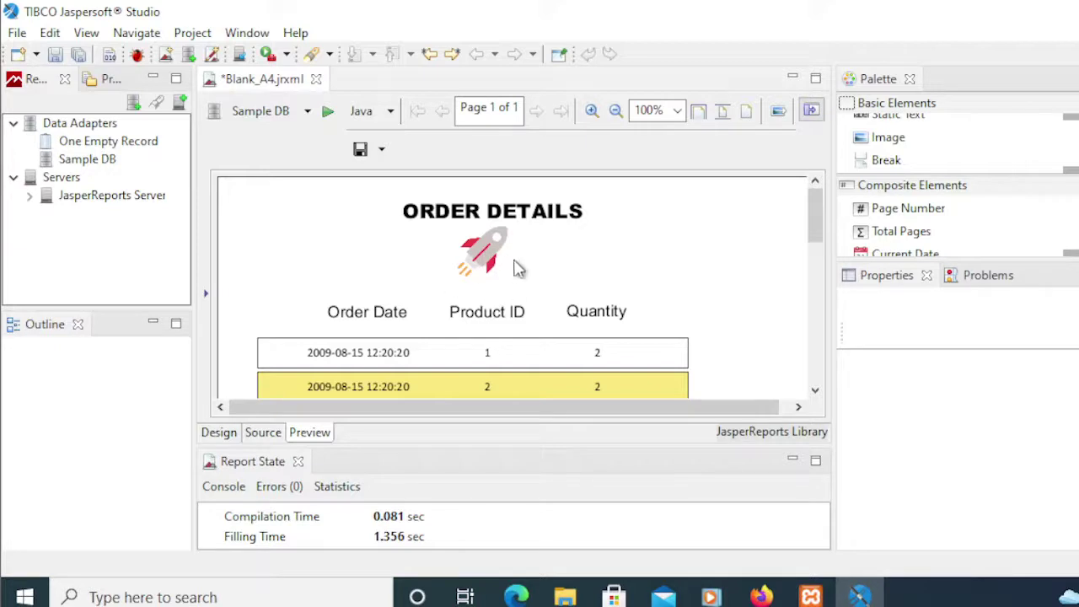
{"action": "scroll", "coordinate": [552, 257], "scroll_direction": "down", "scroll_amount": 1}
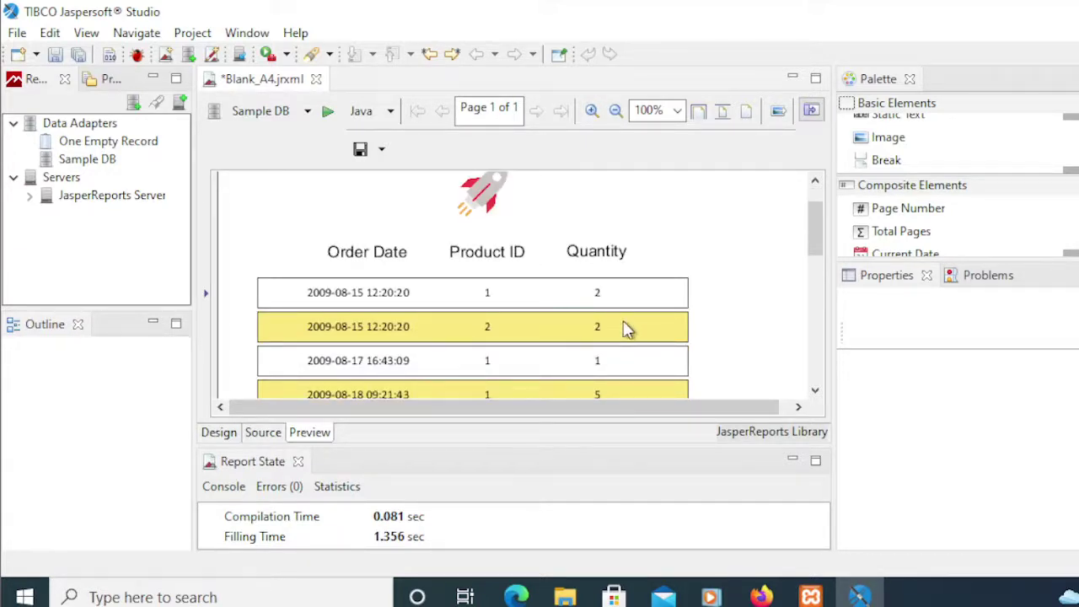
{"action": "scroll", "coordinate": [627, 328], "scroll_direction": "up", "scroll_amount": 1}
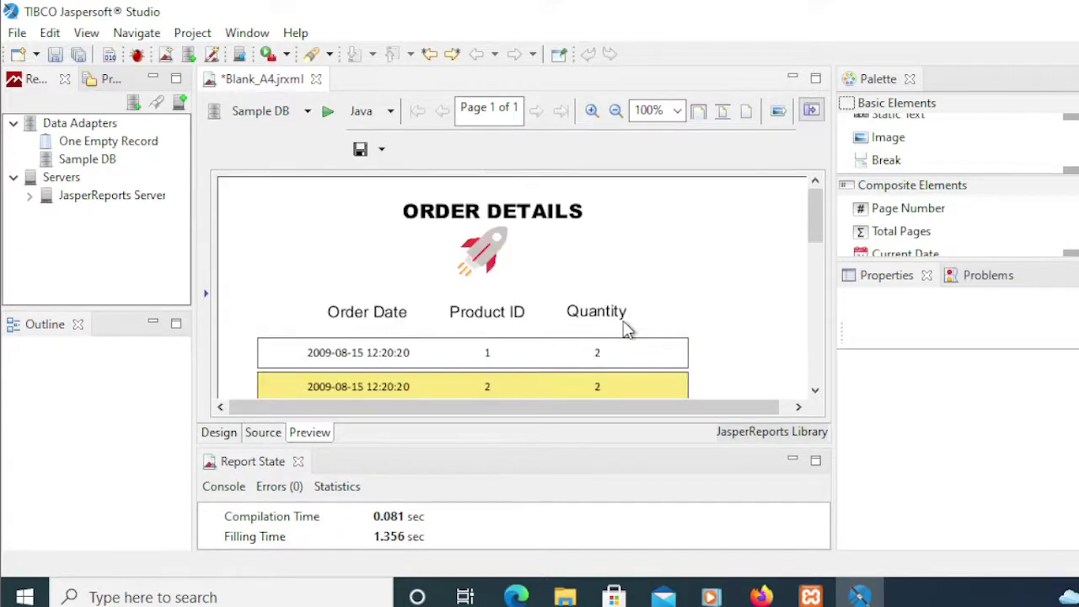
Reread the fields of the Orders report's dataset query so that the img column from the orders table is included.
{"action": "left_click", "coordinate": [222, 433]}
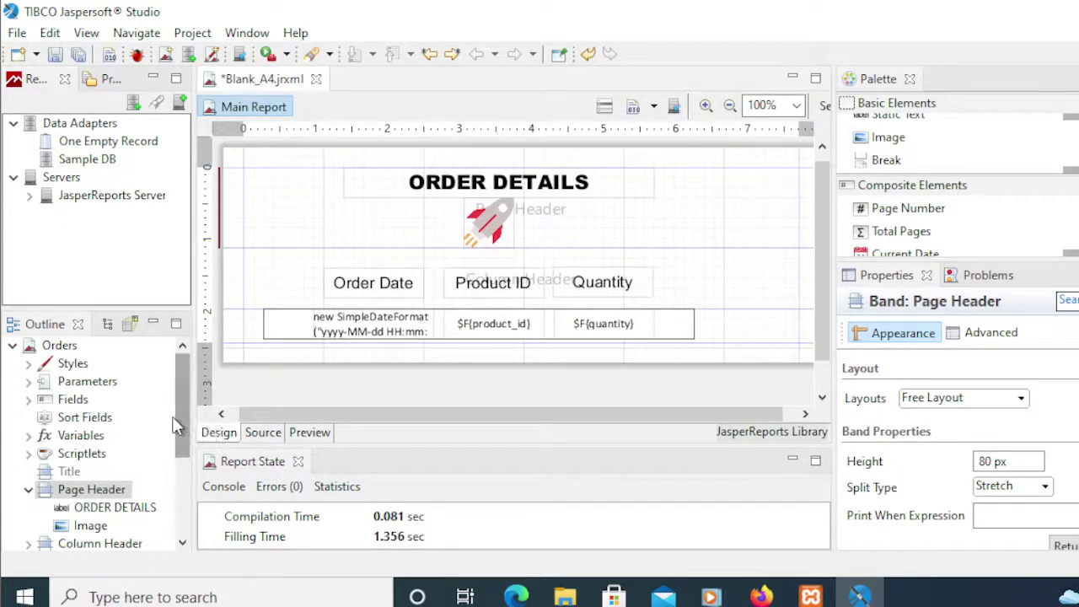
{"action": "left_click", "coordinate": [53, 345]}
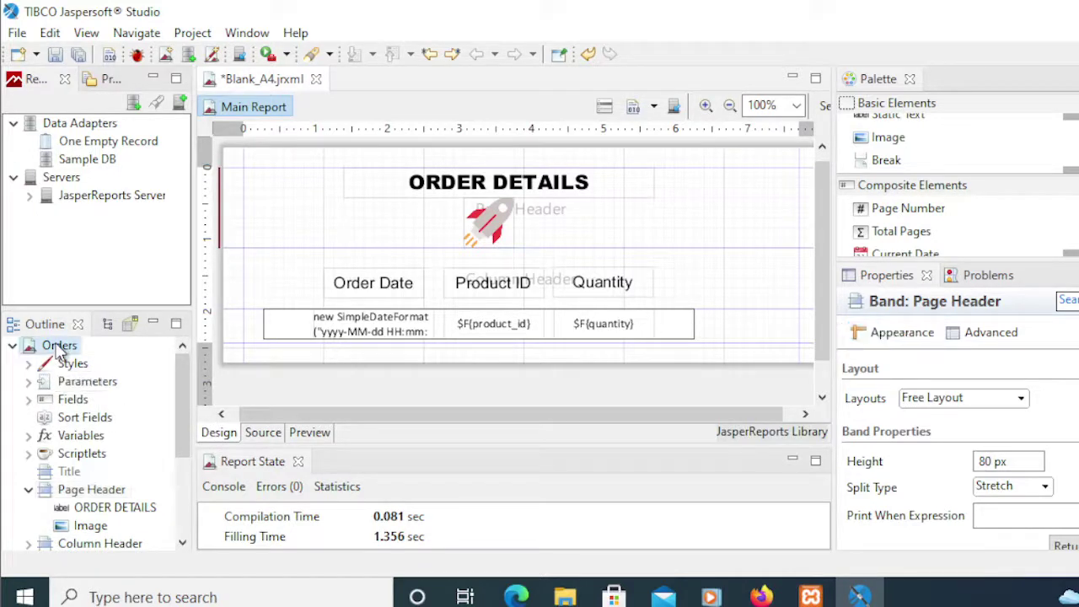
{"action": "right_click", "coordinate": [56, 346]}
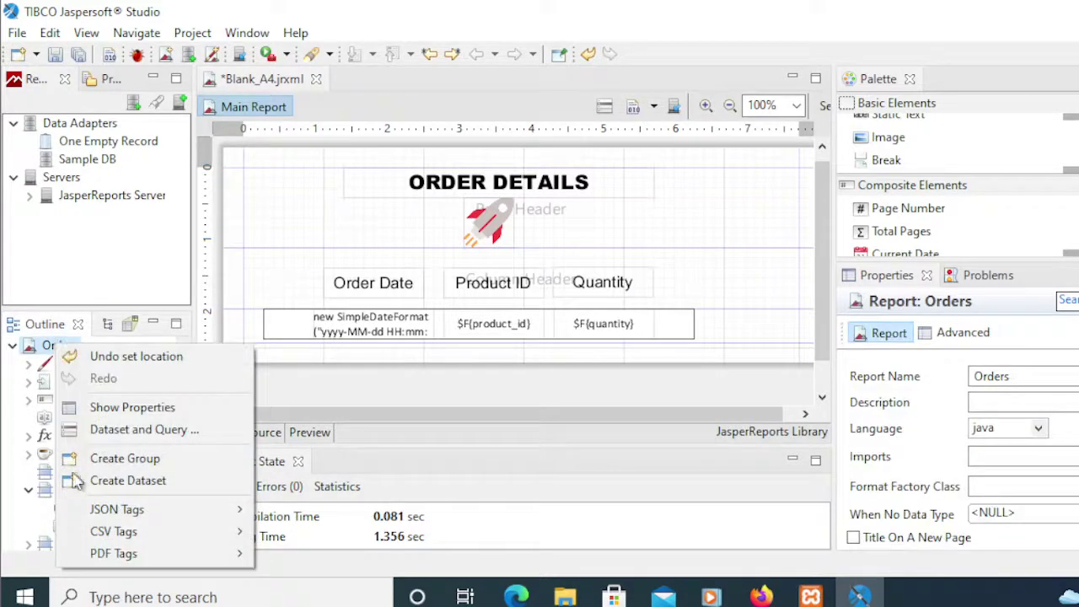
{"action": "left_click", "coordinate": [117, 431]}
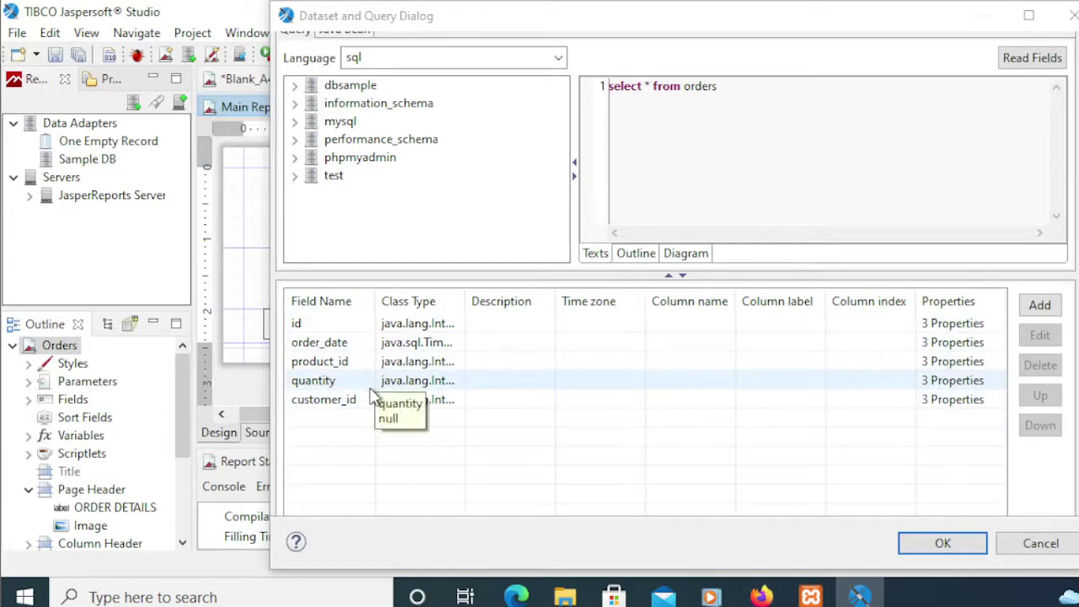
{"action": "left_click", "coordinate": [760, 597]}
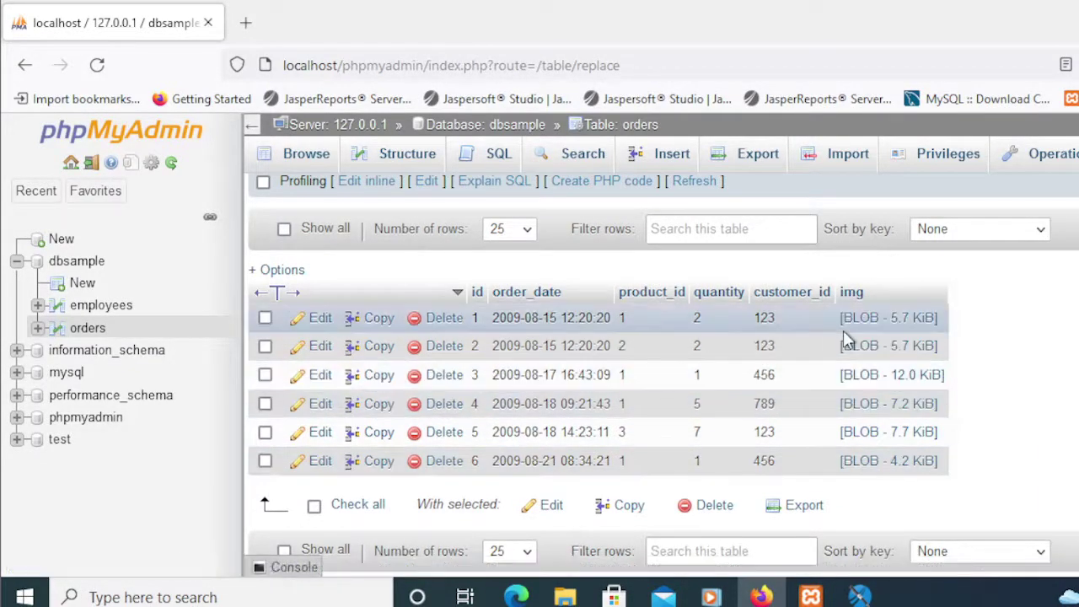
{"action": "left_click", "coordinate": [859, 596]}
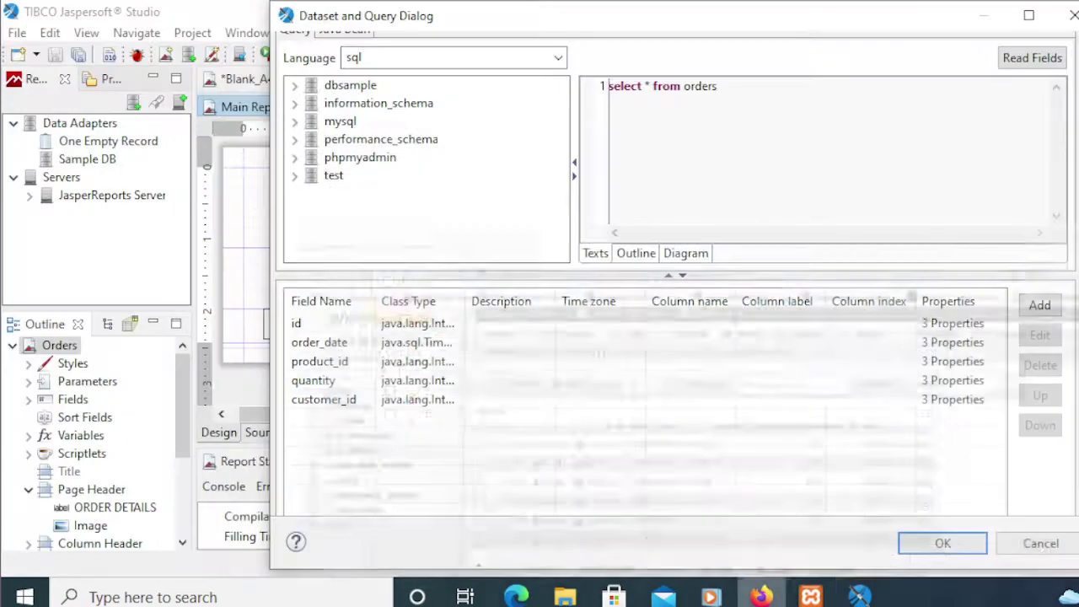
{"action": "left_click", "coordinate": [1026, 64]}
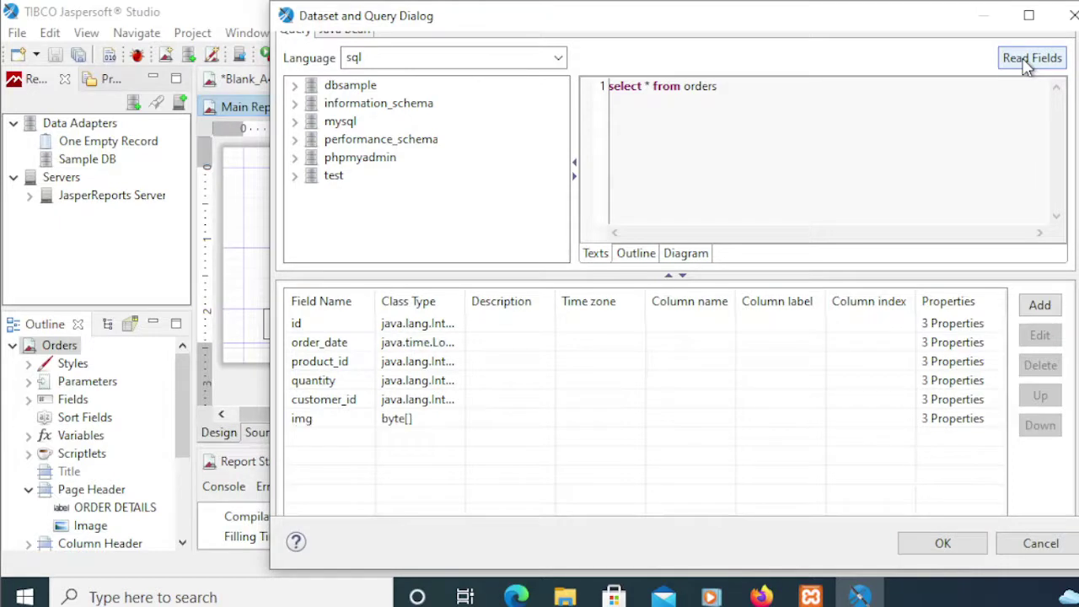
{"action": "left_click", "coordinate": [383, 426]}
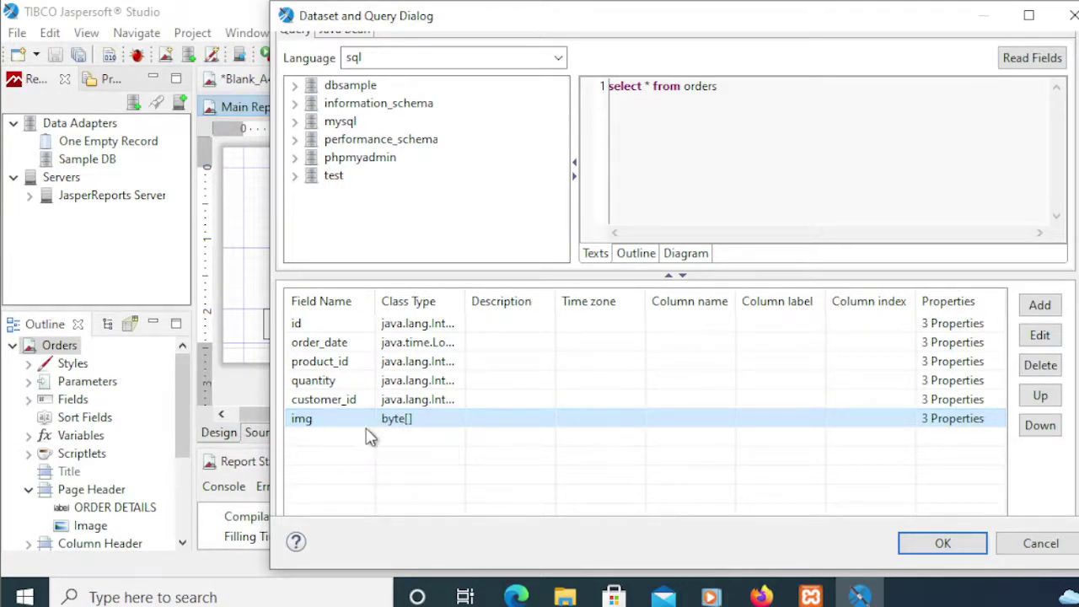
{"action": "left_click", "coordinate": [968, 546]}
Set the class of the img field to java.awt.image.
{"action": "mouse_move", "coordinate": [859, 596]}
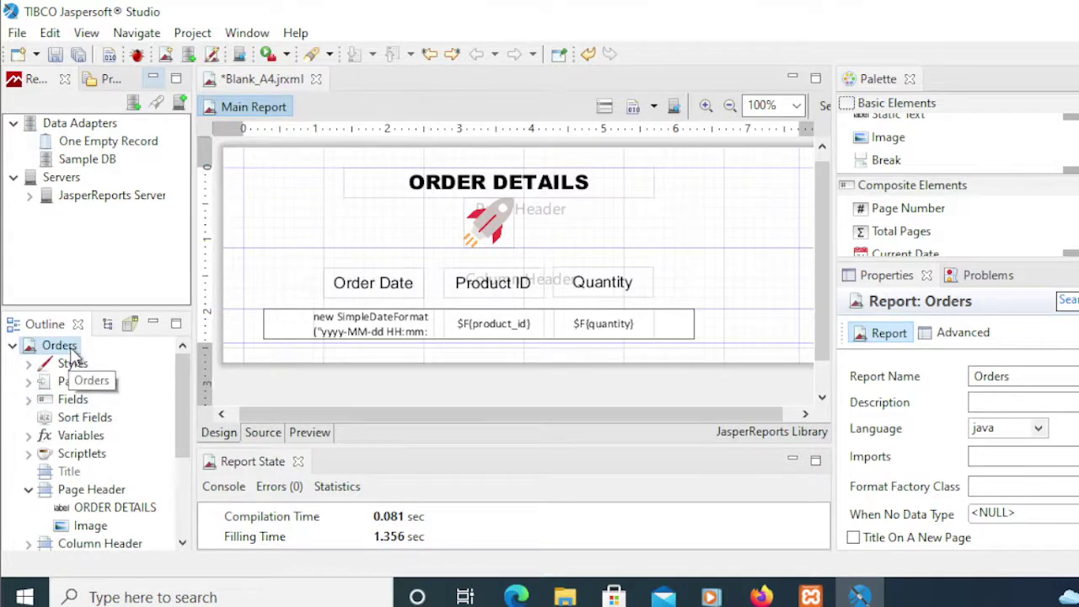
{"action": "left_click", "coordinate": [29, 401]}
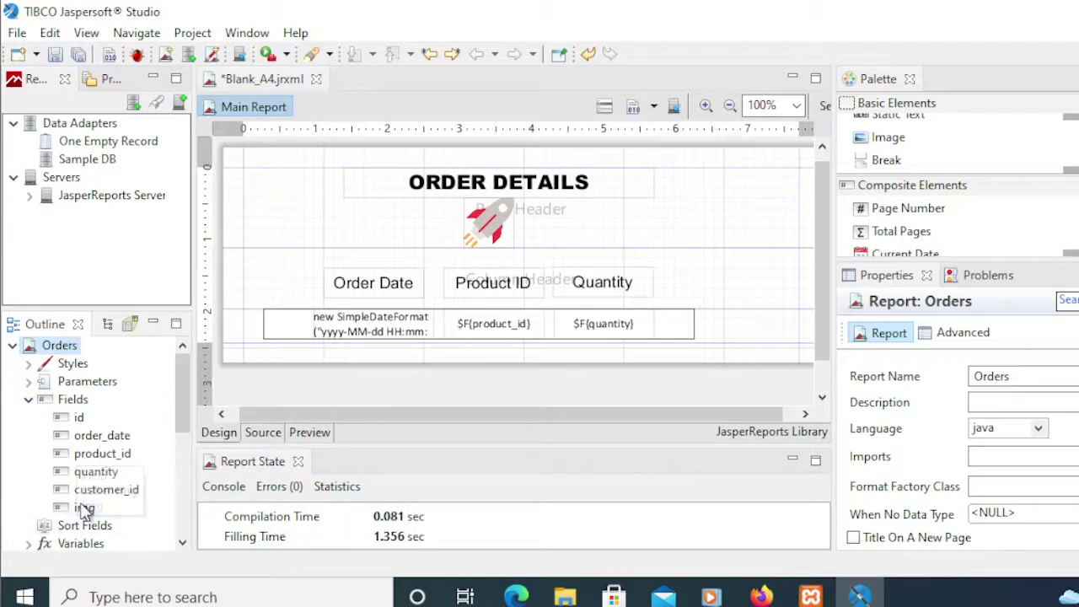
{"action": "left_click", "coordinate": [89, 511]}
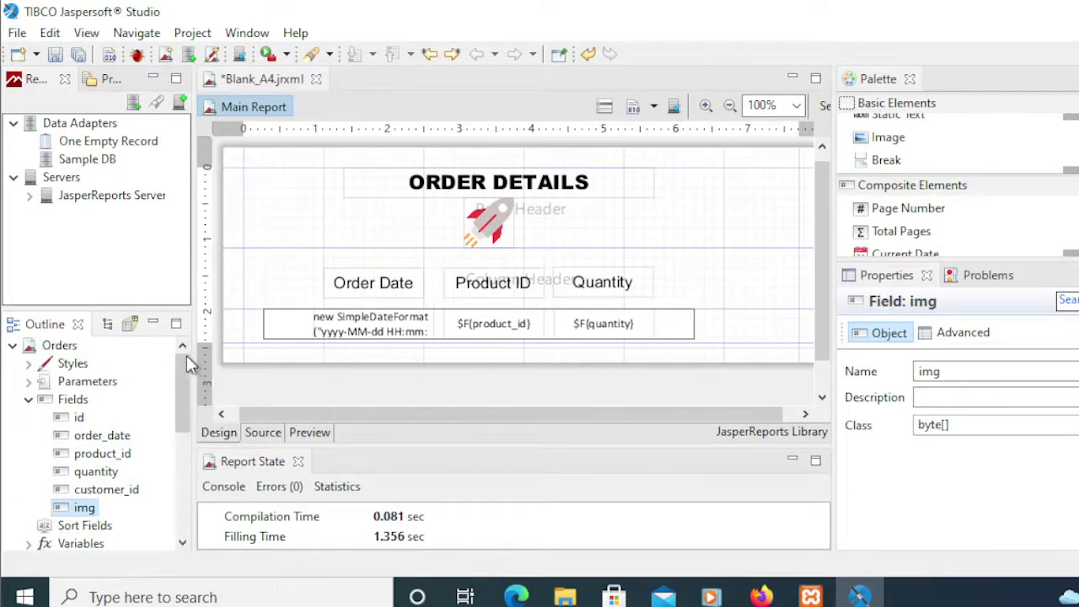
{"action": "left_click_drag", "start_coordinate": [193, 359], "coordinate": [166, 359]}
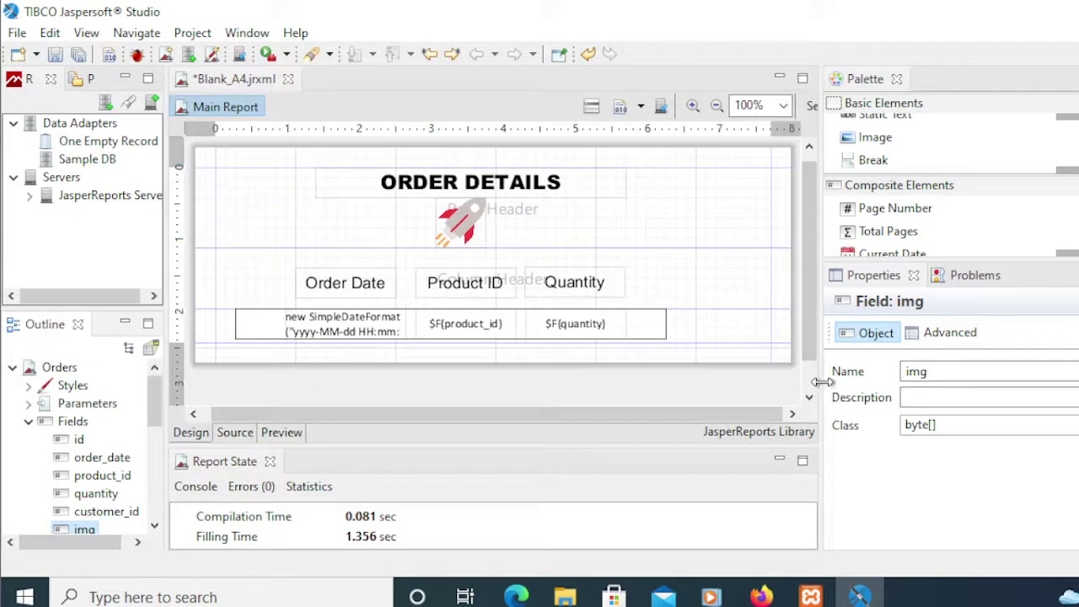
{"action": "left_click_drag", "start_coordinate": [822, 377], "coordinate": [755, 372]}
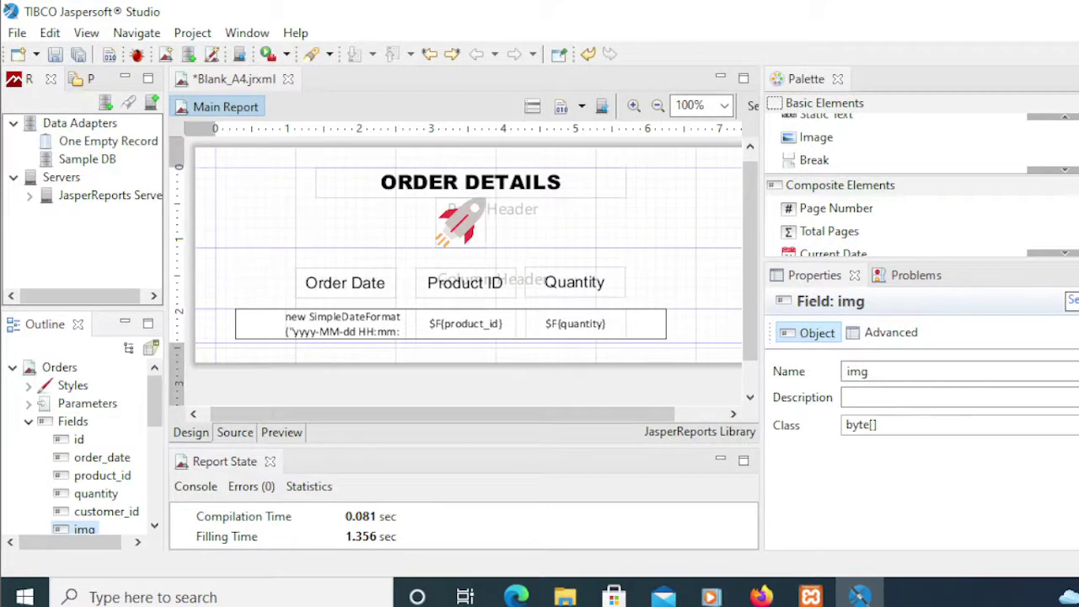
{"action": "left_click", "coordinate": [895, 427]}
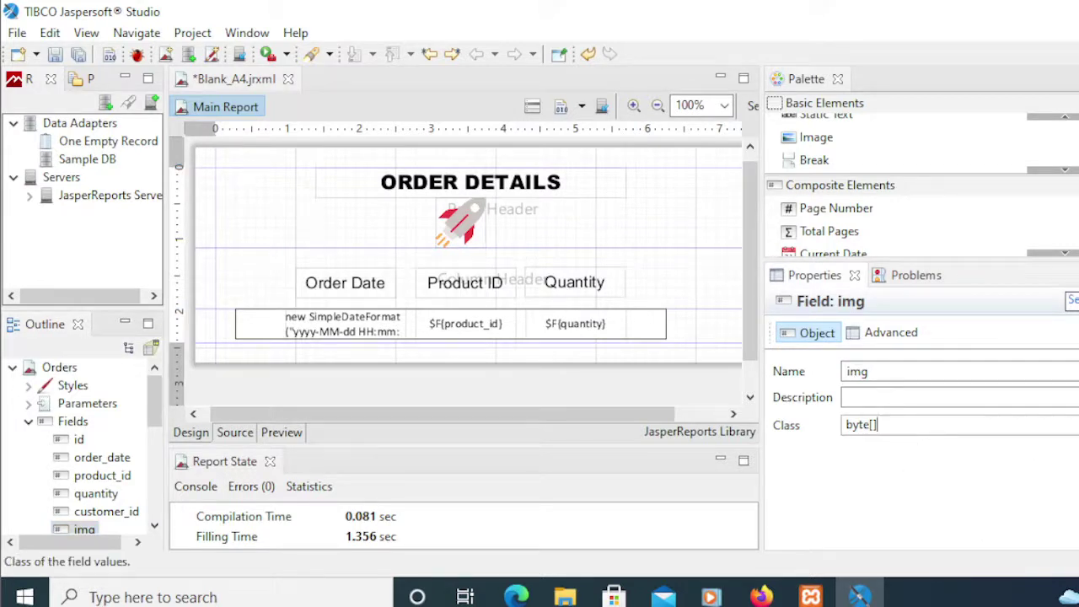
{"action": "key", "text": "ctrl+space"}
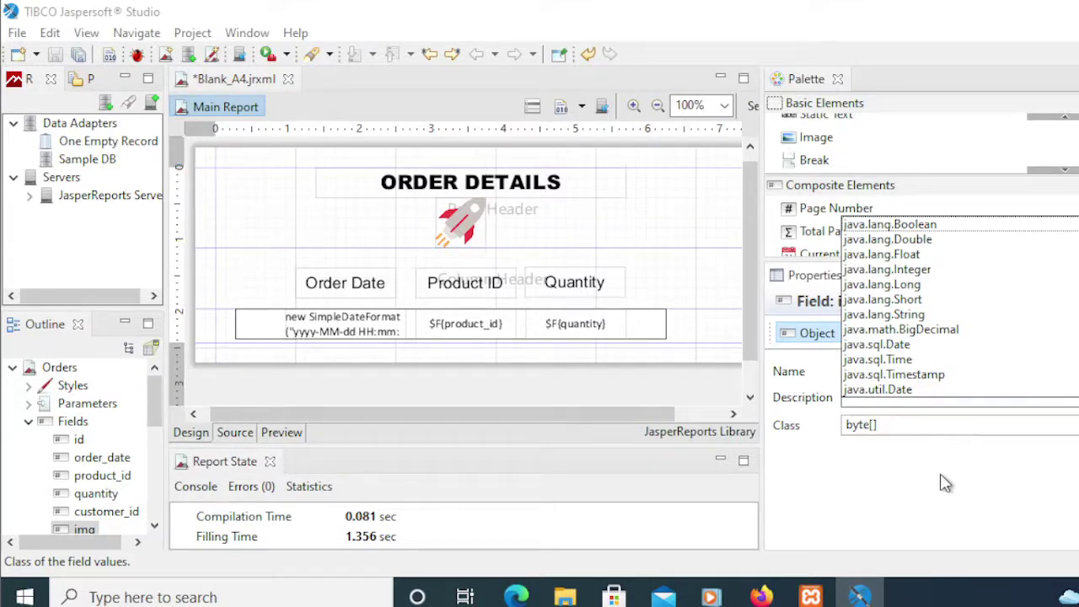
{"action": "left_click", "coordinate": [908, 438]}
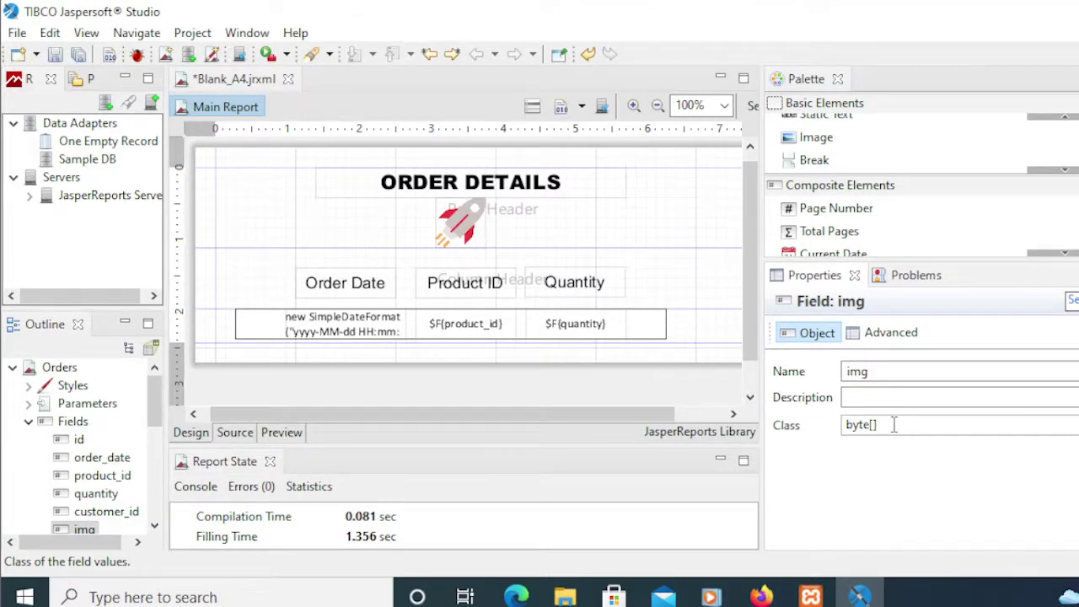
{"action": "left_click_drag", "start_coordinate": [893, 424], "coordinate": [842, 426]}
{"action": "mouse_move", "coordinate": [810, 595]}
{"action": "type", "text": "java.awt.image"}
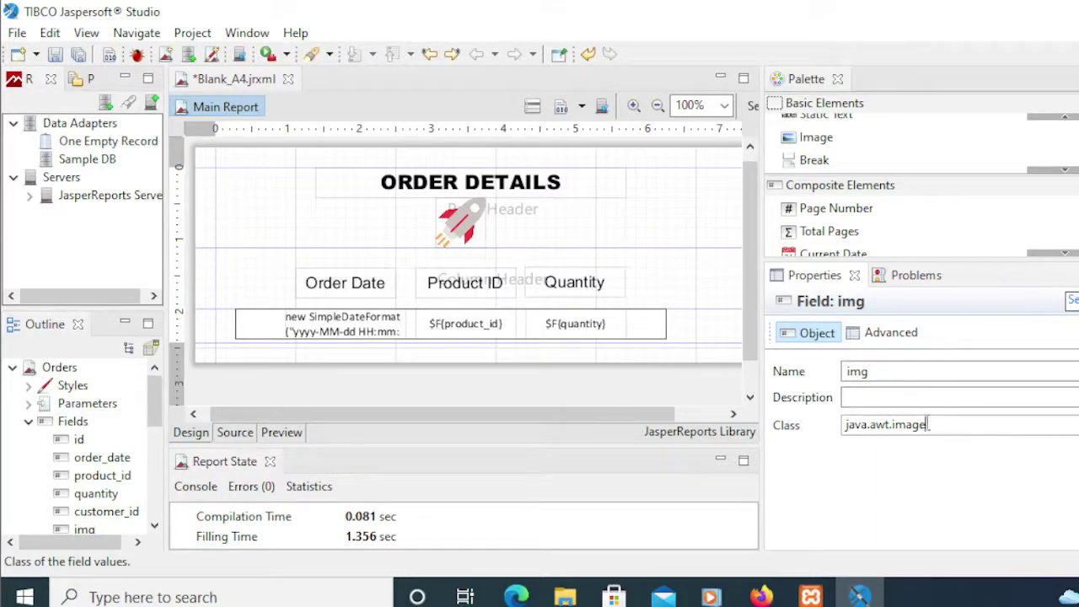
{"action": "left_click_drag", "start_coordinate": [933, 424], "coordinate": [839, 422]}
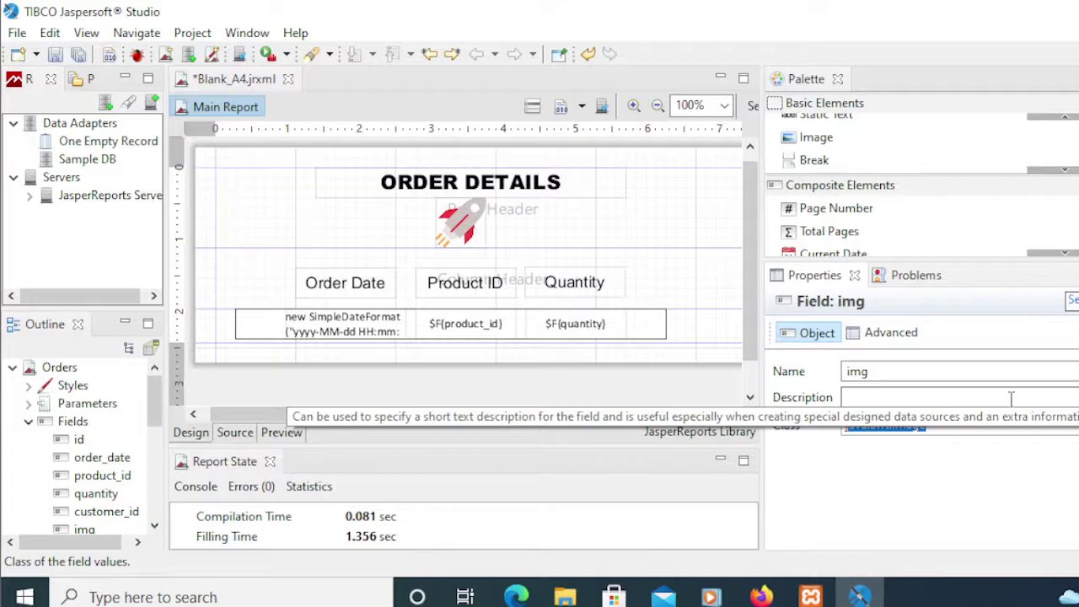
Set the class of the order_date field to java.sql.Date.
{"action": "mouse_move", "coordinate": [858, 595]}
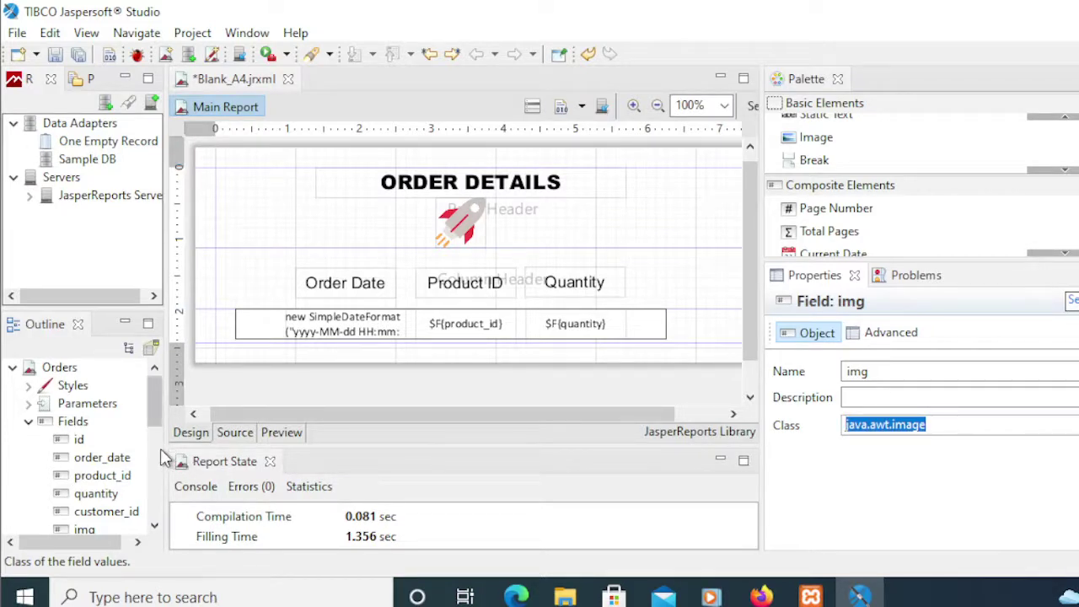
{"action": "left_click_drag", "start_coordinate": [165, 448], "coordinate": [158, 450]}
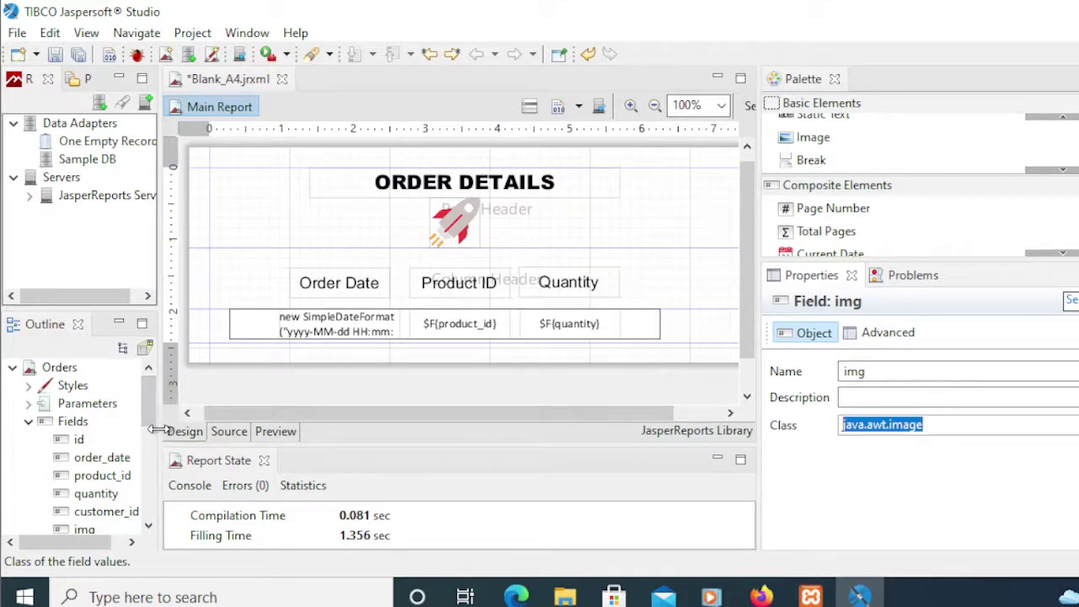
{"action": "left_click_drag", "start_coordinate": [160, 429], "coordinate": [192, 434]}
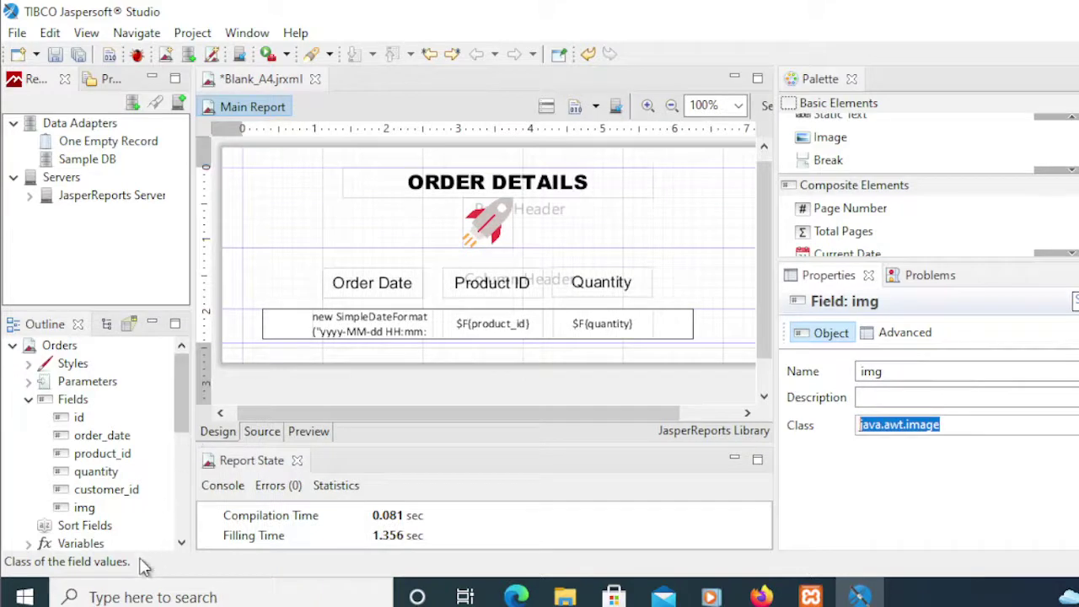
{"action": "left_click", "coordinate": [98, 440]}
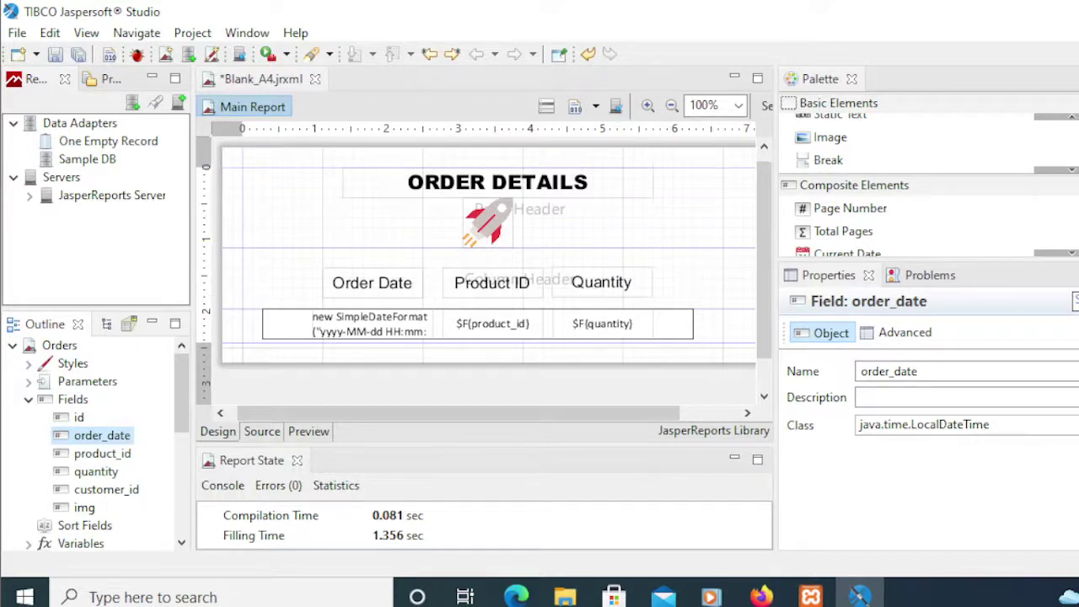
{"action": "left_click", "coordinate": [1078, 424]}
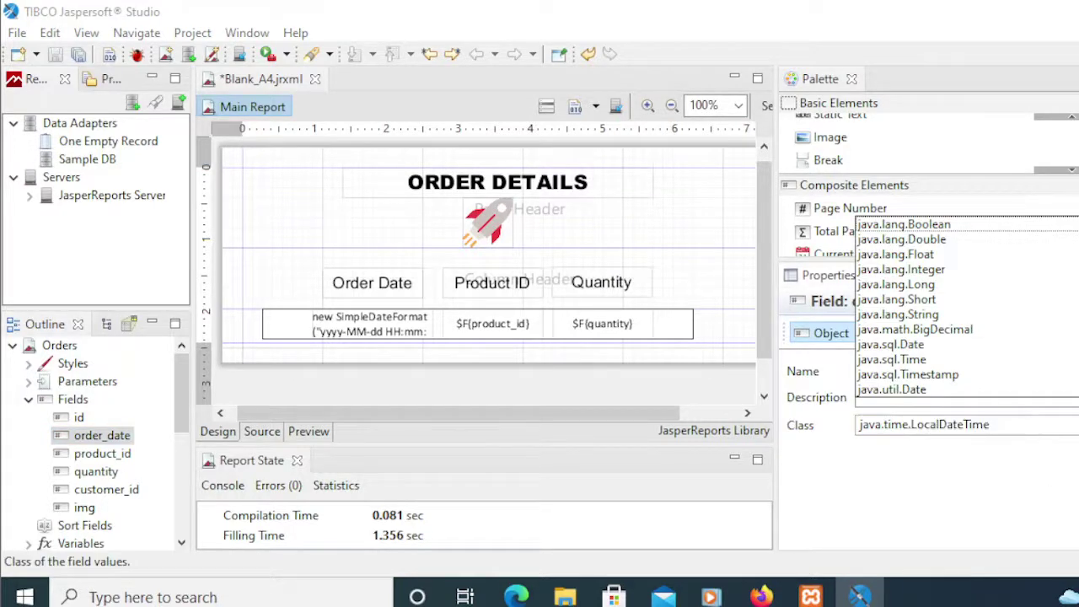
{"action": "left_click", "coordinate": [883, 345]}
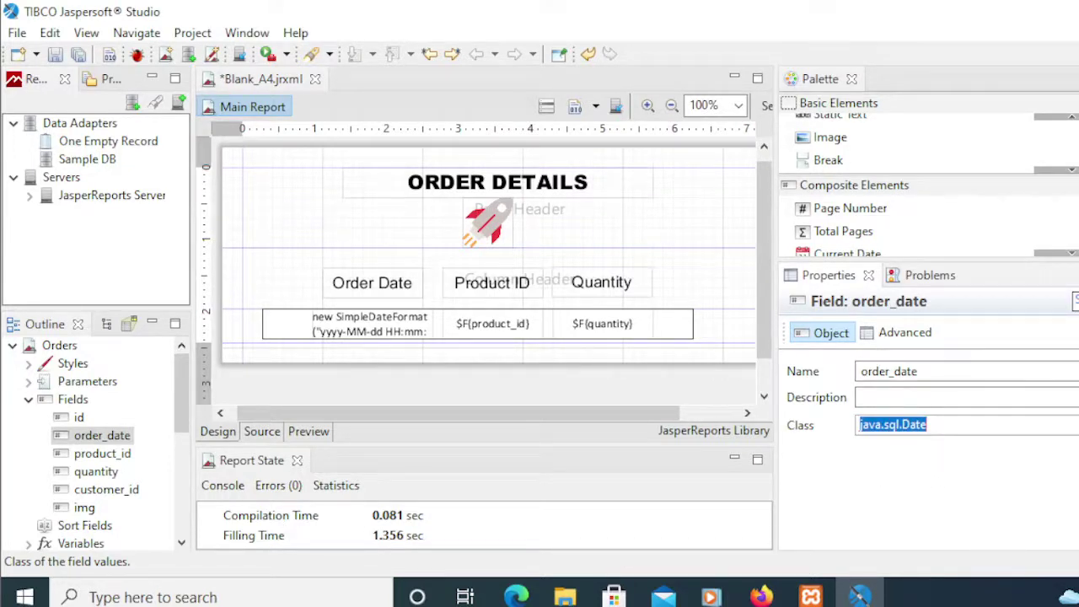
Enlarge the Detail 1 band to 52 px and stretch its rectangle to a height of 50 px.
{"action": "left_click", "coordinate": [84, 508]}
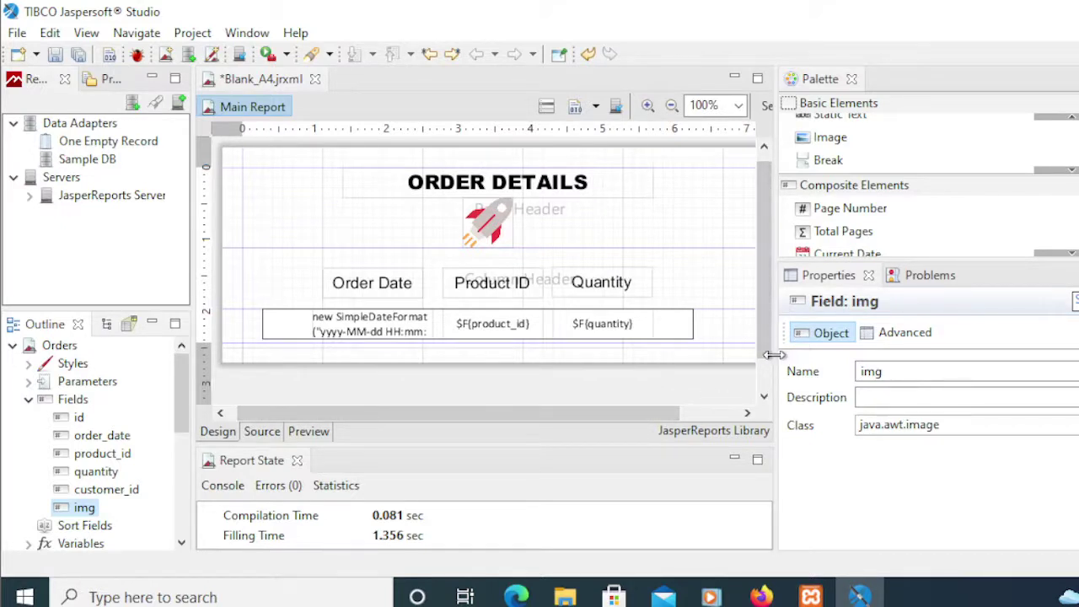
{"action": "left_click_drag", "start_coordinate": [777, 360], "coordinate": [821, 360]}
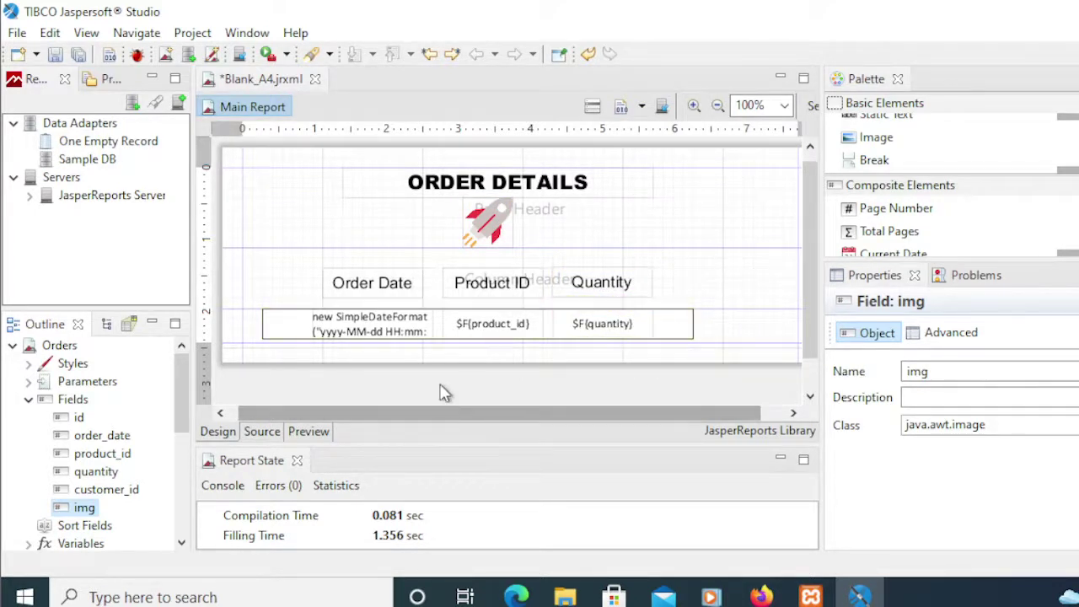
{"action": "left_click_drag", "start_coordinate": [442, 340], "coordinate": [444, 360]}
{"action": "left_click", "coordinate": [445, 336]}
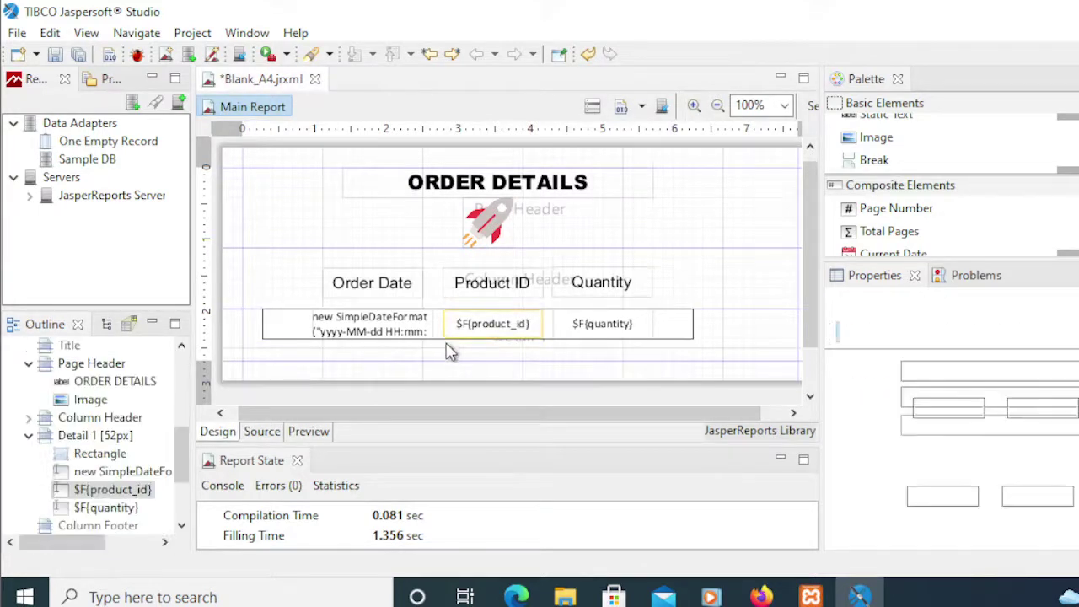
{"action": "left_click", "coordinate": [435, 340]}
{"action": "left_click", "coordinate": [613, 352]}
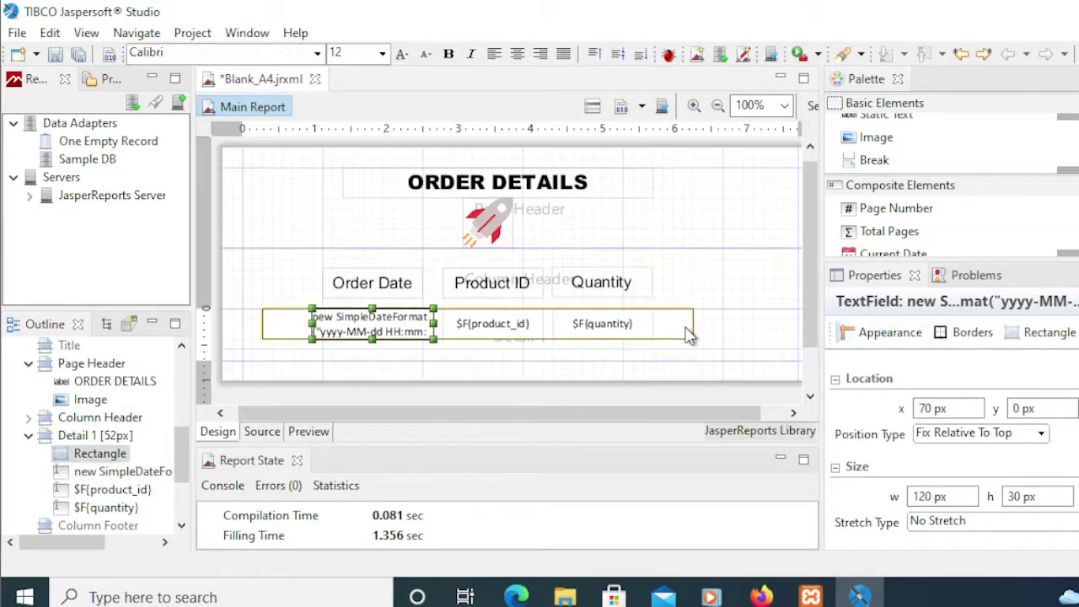
{"action": "left_click_drag", "start_coordinate": [477, 340], "coordinate": [482, 359]}
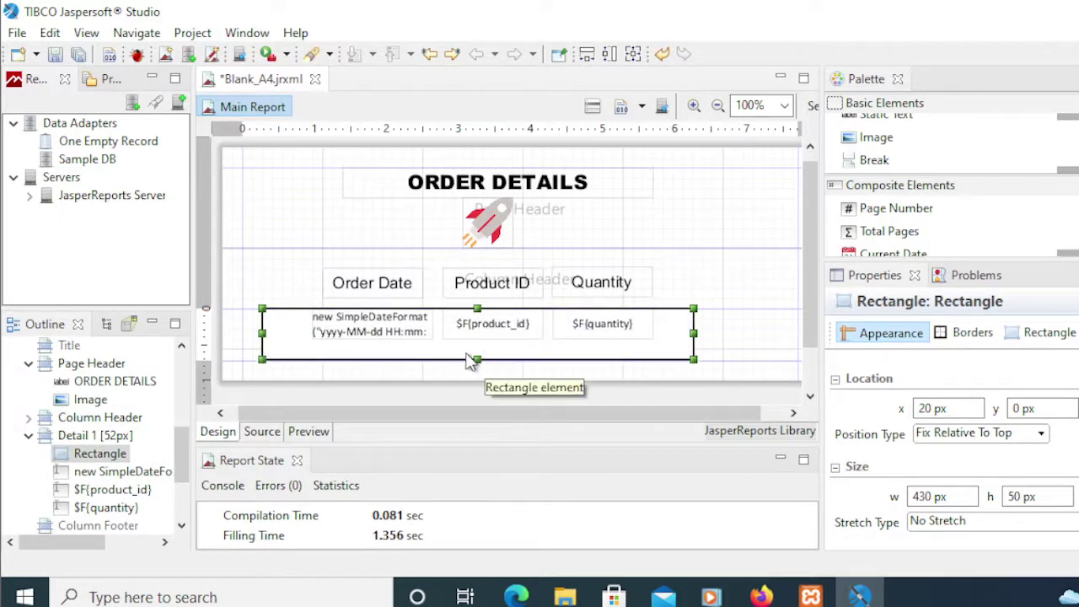
Move the order date, product_id and quantity text fields together to y 10 px and slightly left, with the date field at x 68 px.
{"action": "left_click", "coordinate": [378, 337]}
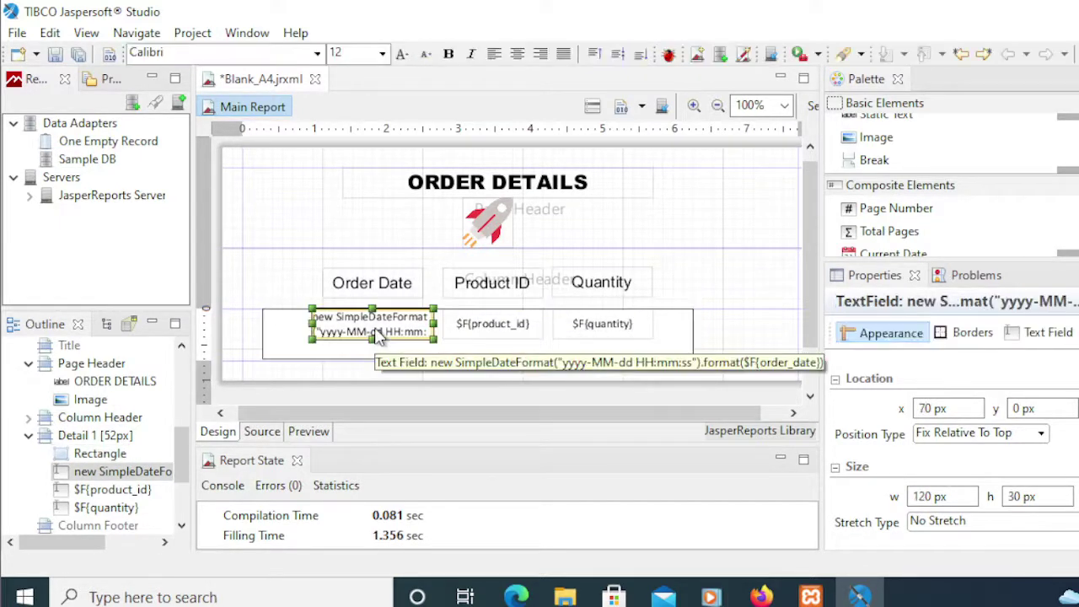
{"action": "left_click", "coordinate": [483, 331], "text": "shift"}
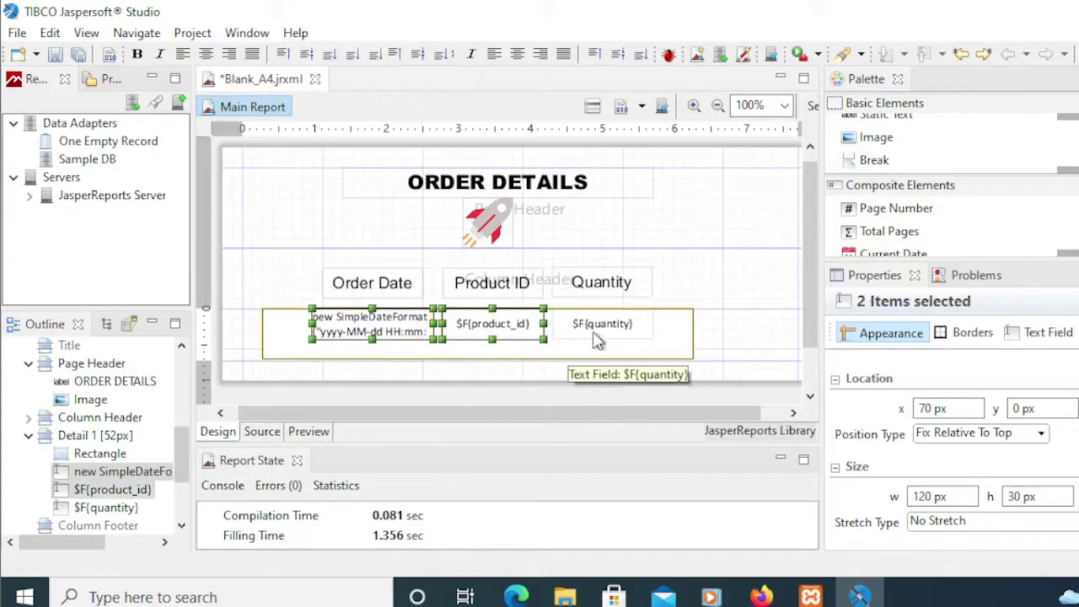
{"action": "left_click", "coordinate": [594, 336], "text": "shift"}
{"action": "key", "text": "Down"}
{"action": "key", "text": "Down"}
{"action": "key", "text": "Down"}
{"action": "key", "text": "Down"}
{"action": "key", "text": "Down"}
{"action": "key", "text": "Down"}
{"action": "key", "text": "Down"}
{"action": "key", "text": "Down"}
{"action": "key", "text": "Down"}
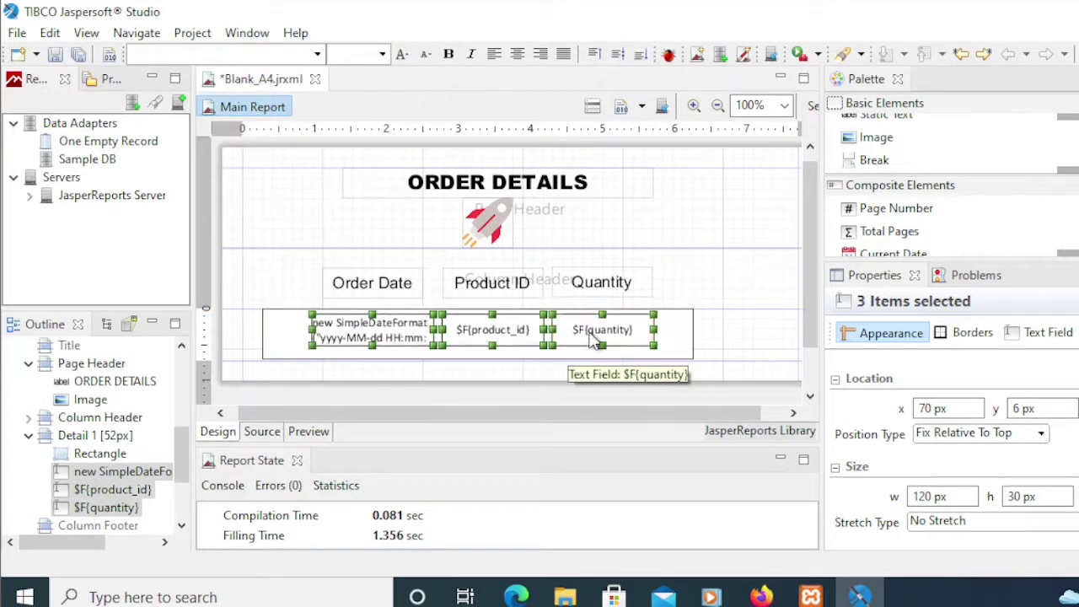
{"action": "key", "text": "Down"}
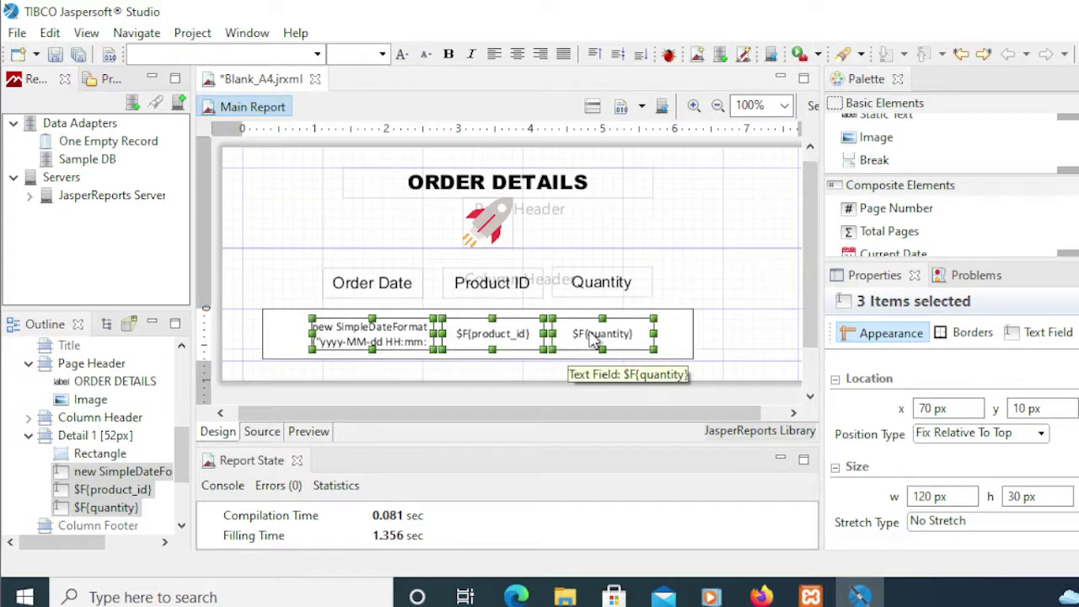
{"action": "key", "text": "Left"}
{"action": "key", "text": "Left"}
{"action": "key", "text": "Left"}
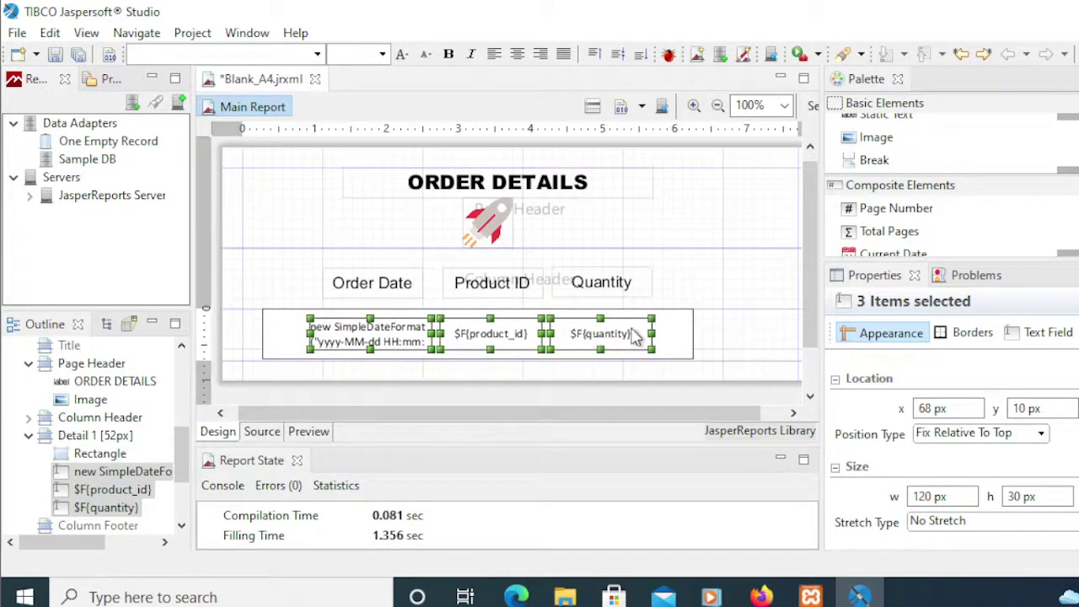
Widen the detail rectangle to 510 px and insert a No image element beside the quantity field at x 430 px, y 0 px.
{"action": "left_click", "coordinate": [694, 348]}
{"action": "left_click_drag", "start_coordinate": [693, 333], "coordinate": [773, 344]}
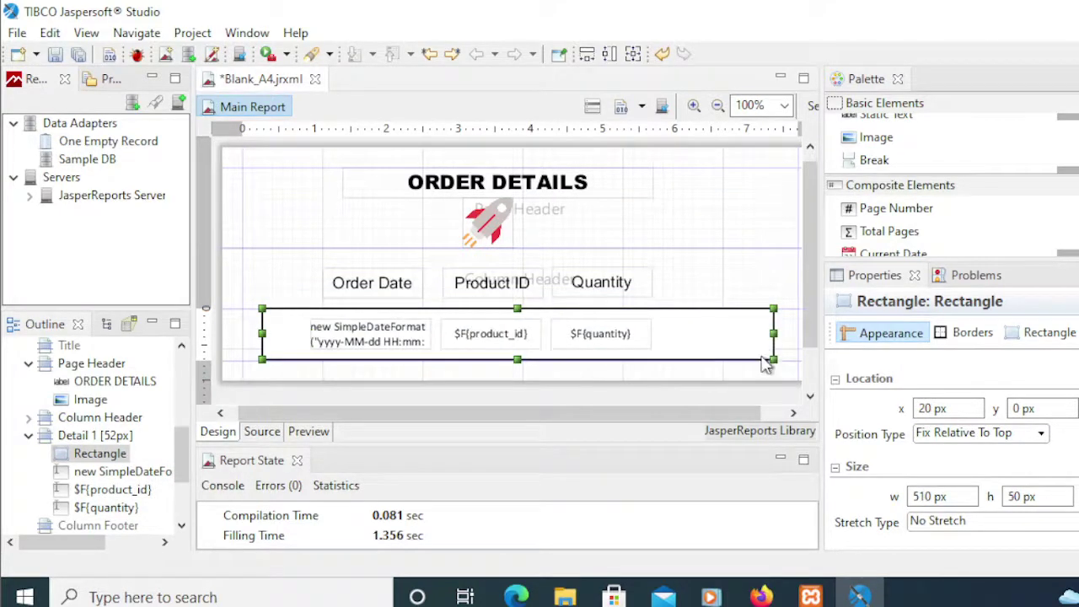
{"action": "left_click", "coordinate": [857, 141]}
{"action": "left_click_drag", "start_coordinate": [850, 143], "coordinate": [682, 336]}
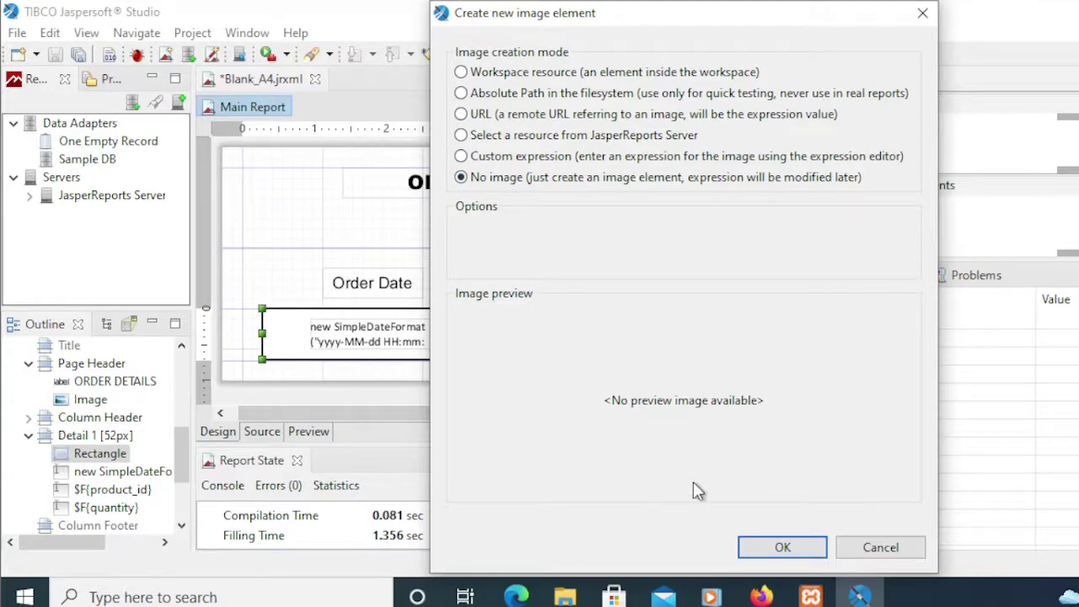
{"action": "left_click", "coordinate": [765, 548]}
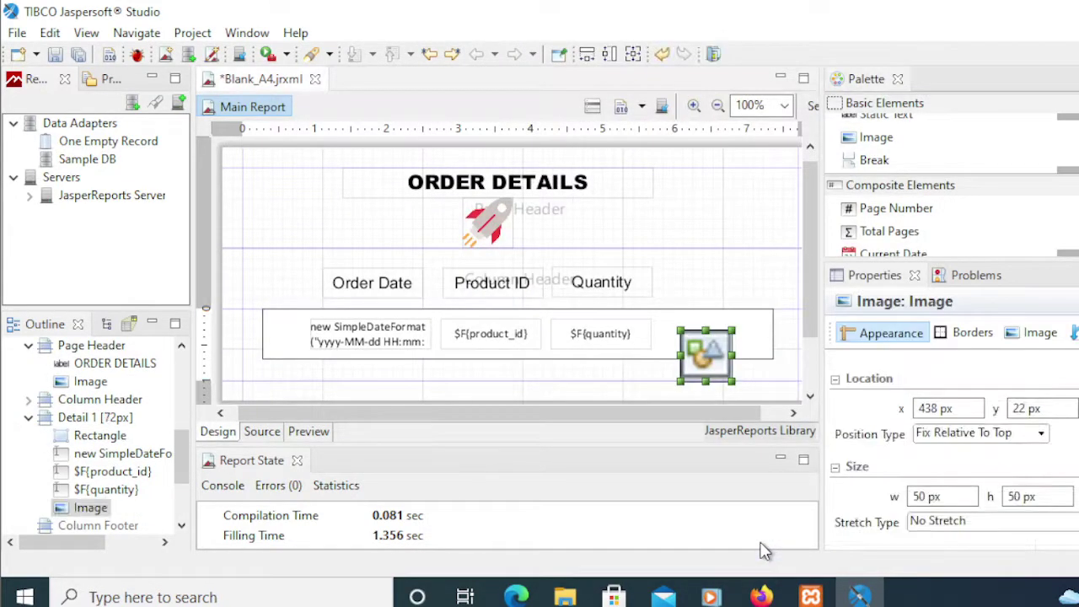
{"action": "left_click_drag", "start_coordinate": [704, 360], "coordinate": [715, 238]}
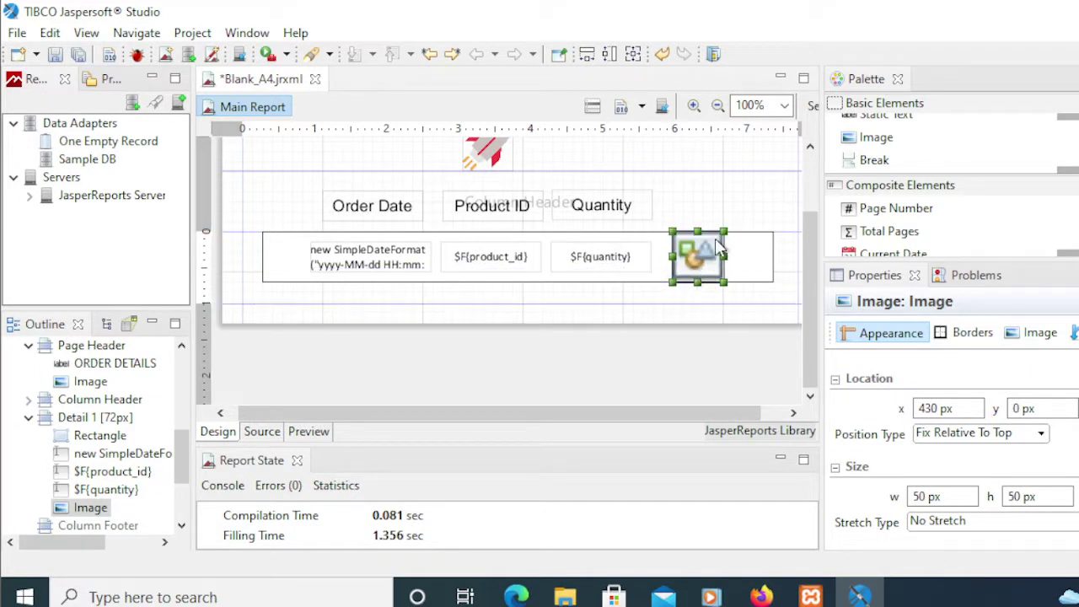
Make the detail rectangle taller within a 66 px Detail 1 band, and move the image element inside it to x 424 px, y 5 px.
{"action": "left_click", "coordinate": [657, 275]}
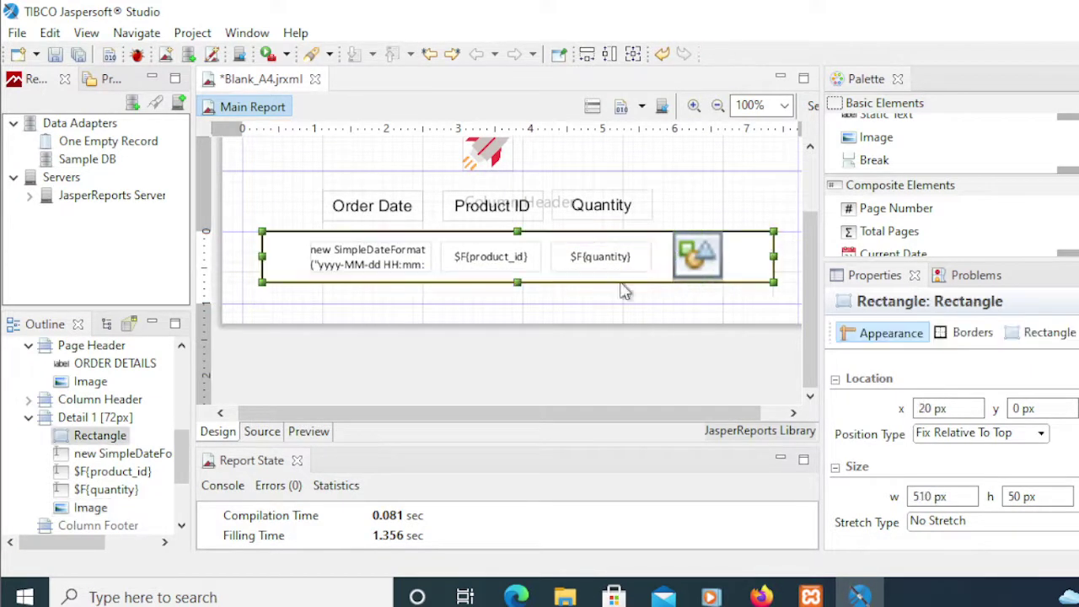
{"action": "left_click_drag", "start_coordinate": [518, 283], "coordinate": [577, 295]}
{"action": "left_click", "coordinate": [707, 274]}
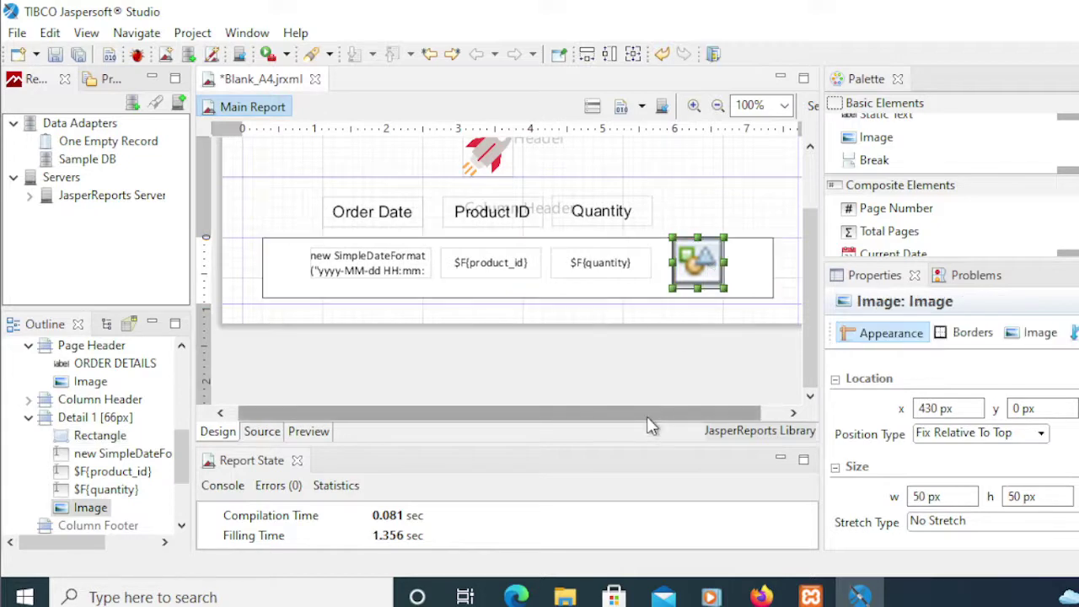
{"action": "key", "text": "Down"}
{"action": "key", "text": "Down"}
{"action": "key", "text": "Down"}
{"action": "key", "text": "Down"}
{"action": "key", "text": "Down"}
{"action": "key", "text": "Down"}
{"action": "key", "text": "Left"}
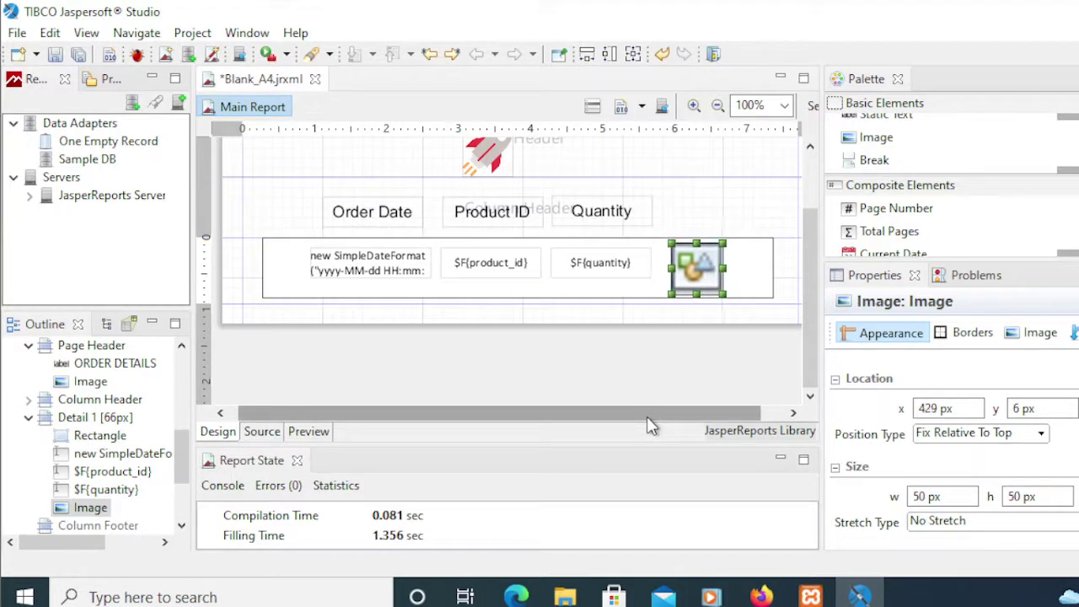
{"action": "key", "text": "Left"}
{"action": "key", "text": "Left"}
{"action": "key", "text": "Left"}
{"action": "key", "text": "Left"}
{"action": "key", "text": "Up"}
{"action": "key", "text": "Left"}
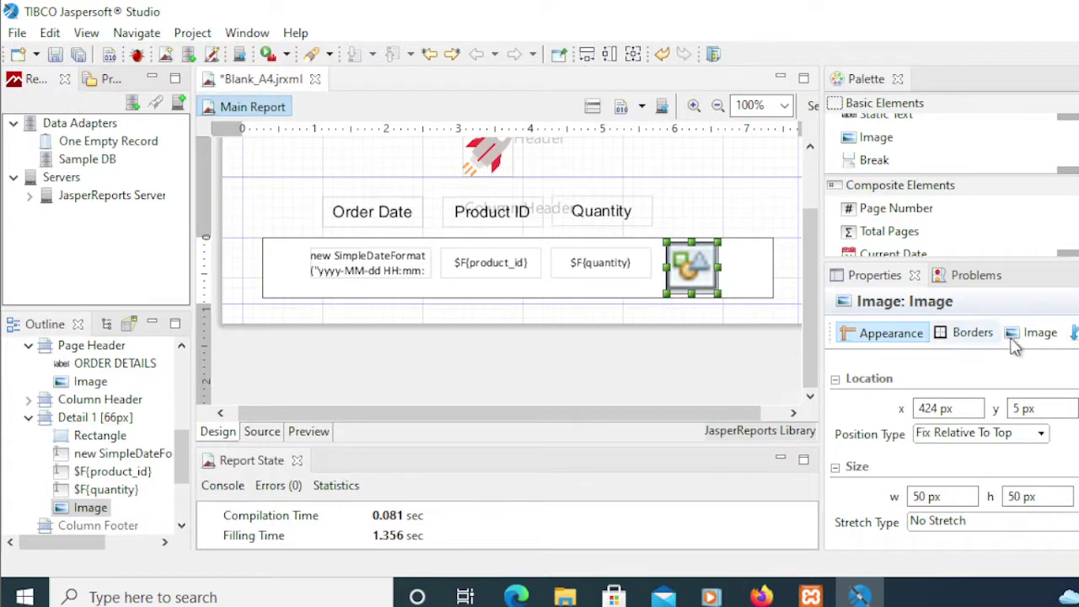
Set the detail row image element's expression to the img field, $F{img}, and try to preview the report.
{"action": "left_click", "coordinate": [1035, 333]}
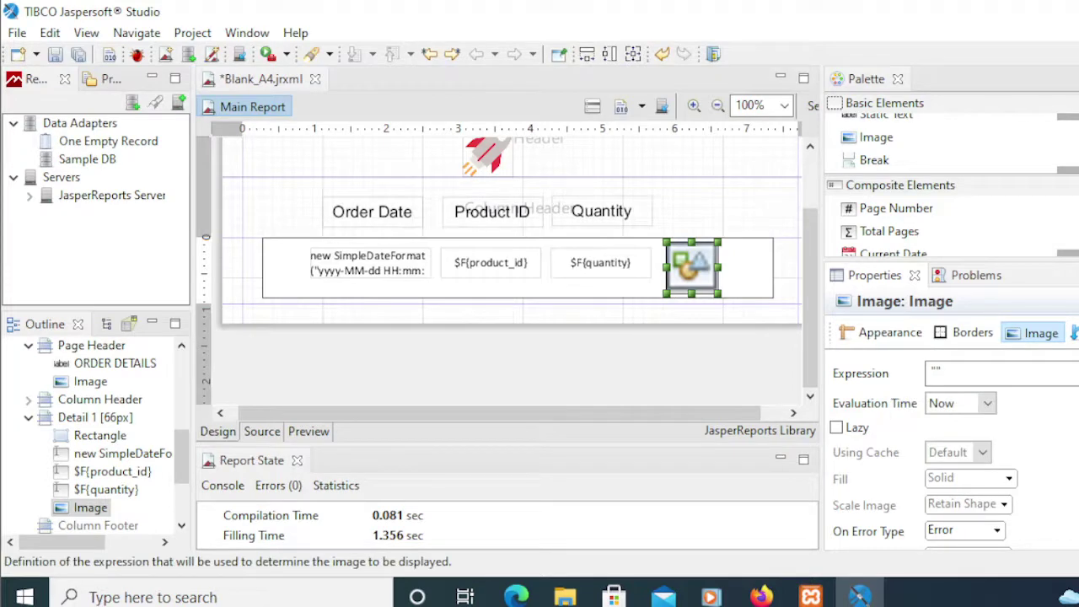
{"action": "left_click", "coordinate": [1077, 373]}
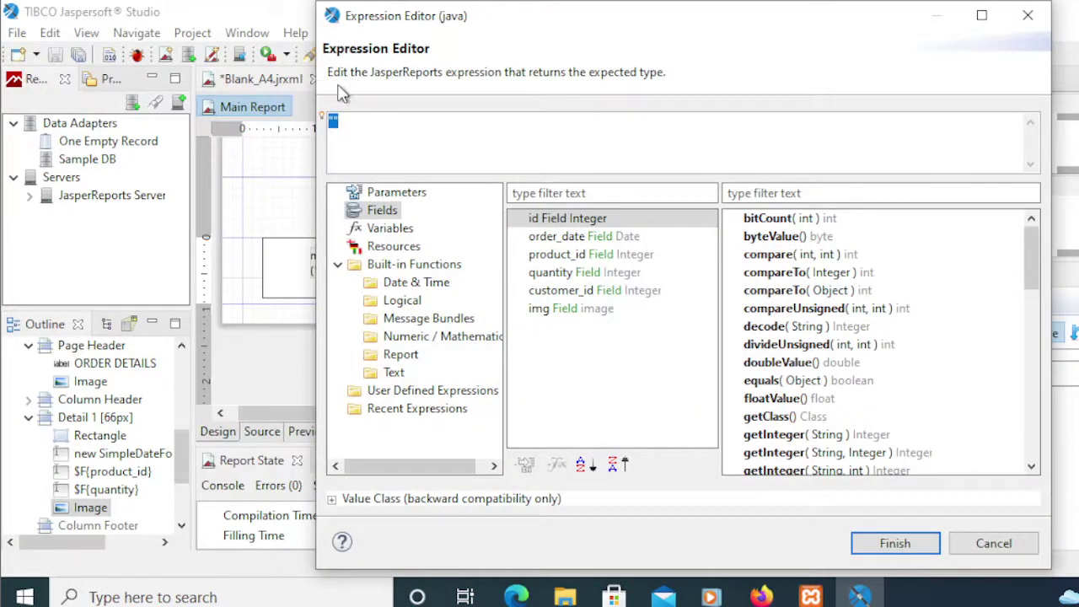
{"action": "left_click", "coordinate": [548, 309]}
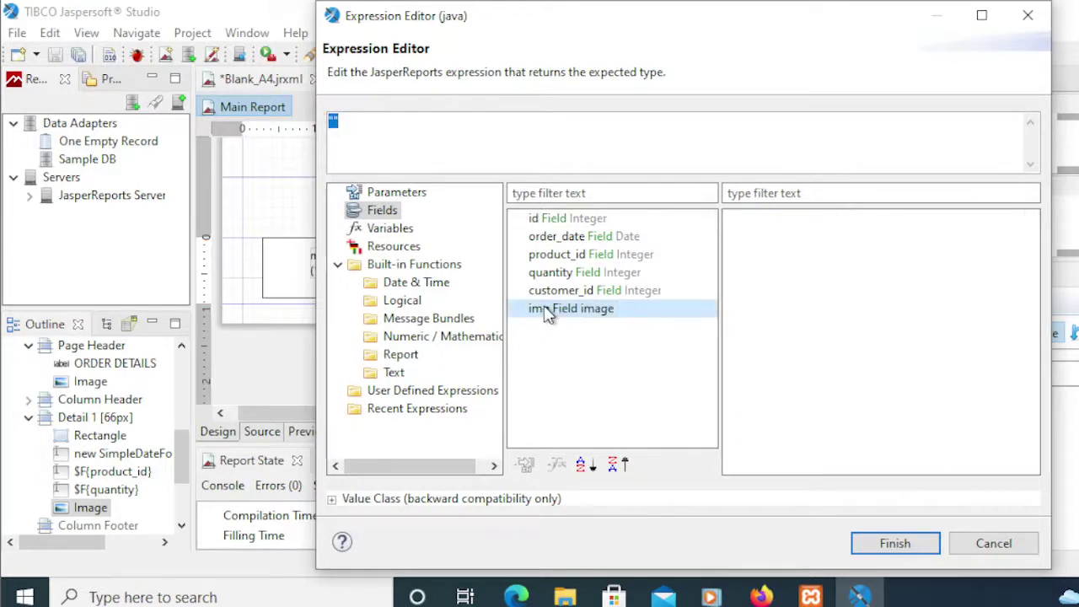
{"action": "double_click", "coordinate": [547, 309]}
{"action": "left_click", "coordinate": [401, 132]}
{"action": "key", "text": "ctrl+a"}
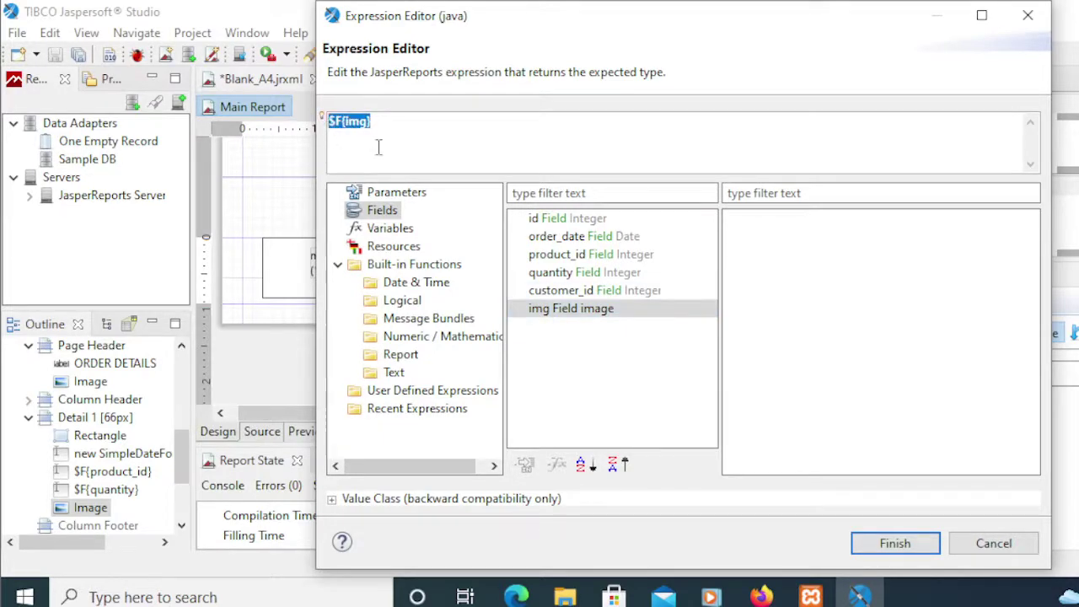
{"action": "left_click", "coordinate": [881, 546]}
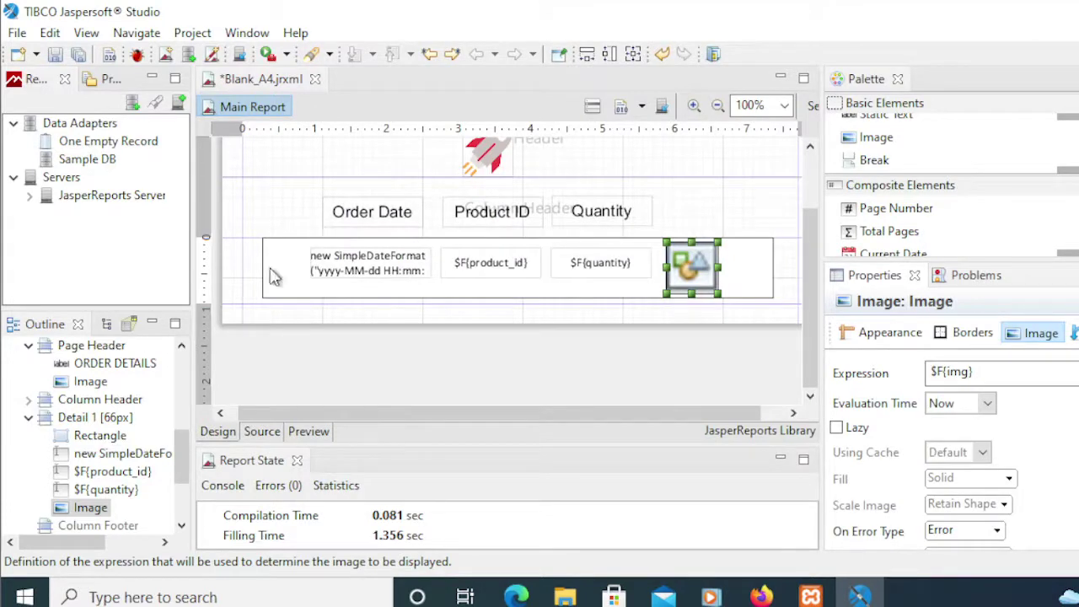
{"action": "left_click", "coordinate": [308, 431]}
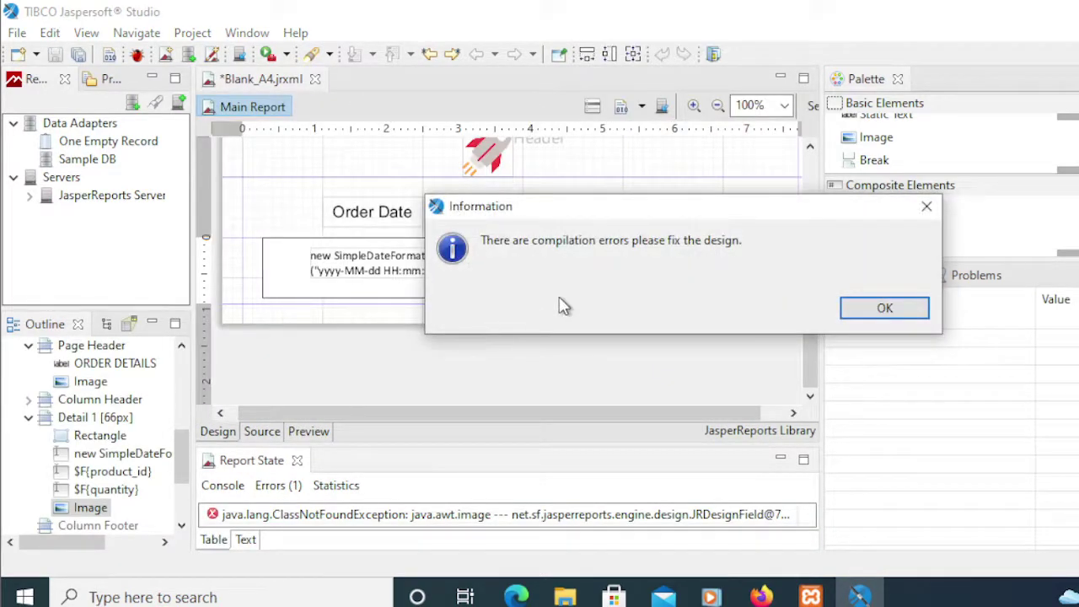
{"action": "left_click", "coordinate": [885, 308]}
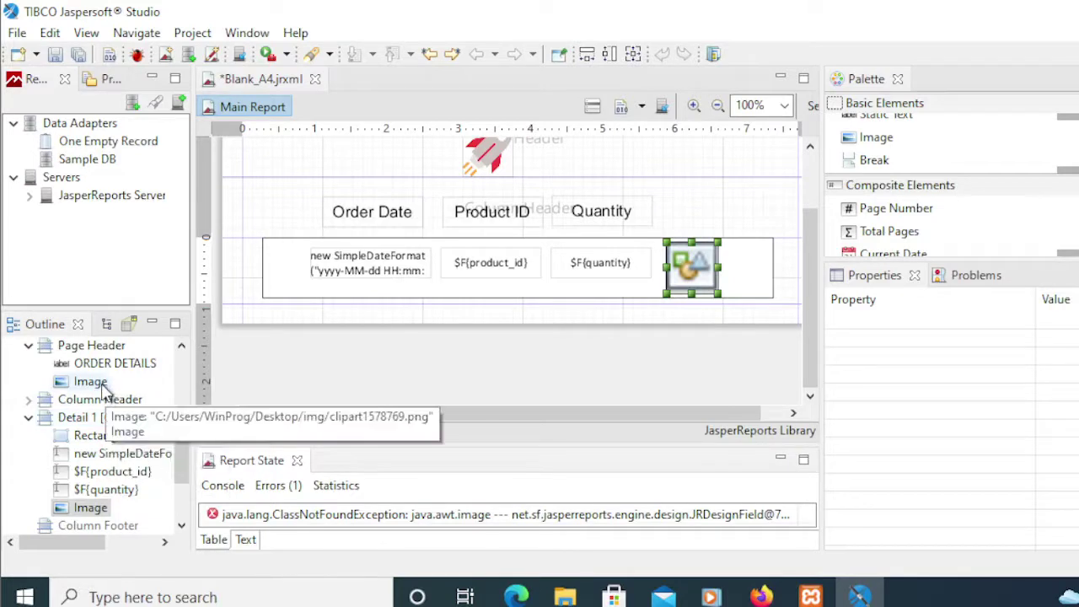
Correct the img field's class to java.awt.Image and save the report.
{"action": "scroll", "coordinate": [101, 394], "scroll_direction": "up", "scroll_amount": 4}
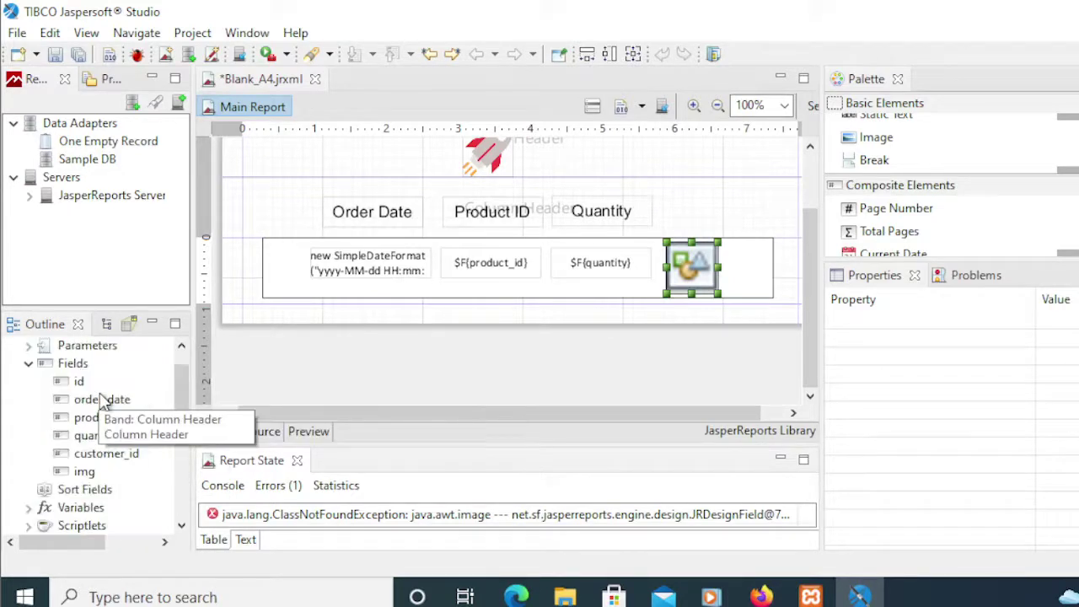
{"action": "left_click", "coordinate": [88, 471]}
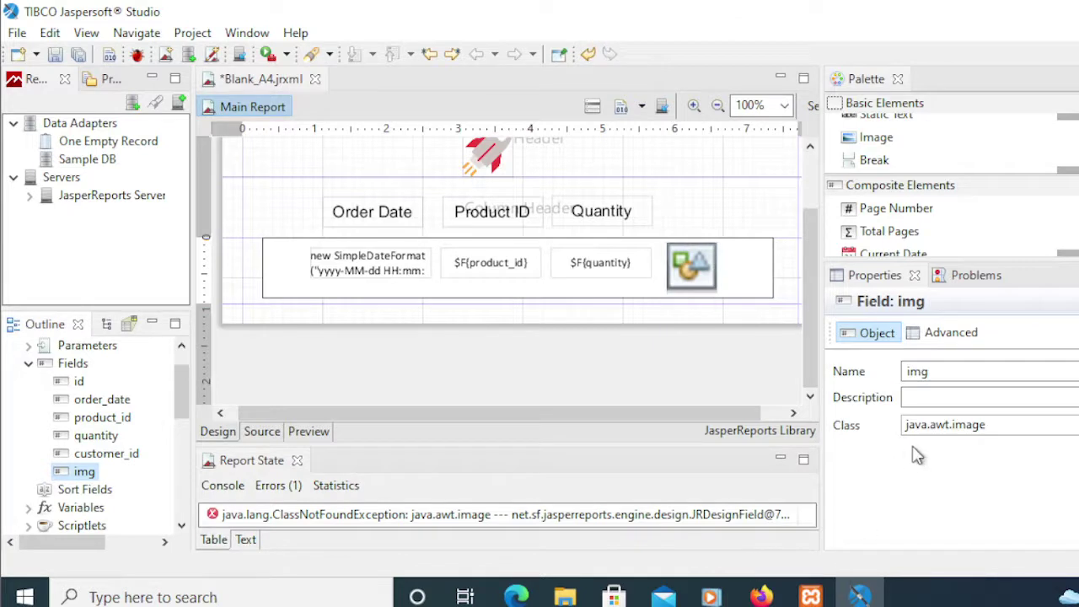
{"action": "left_click", "coordinate": [1002, 426]}
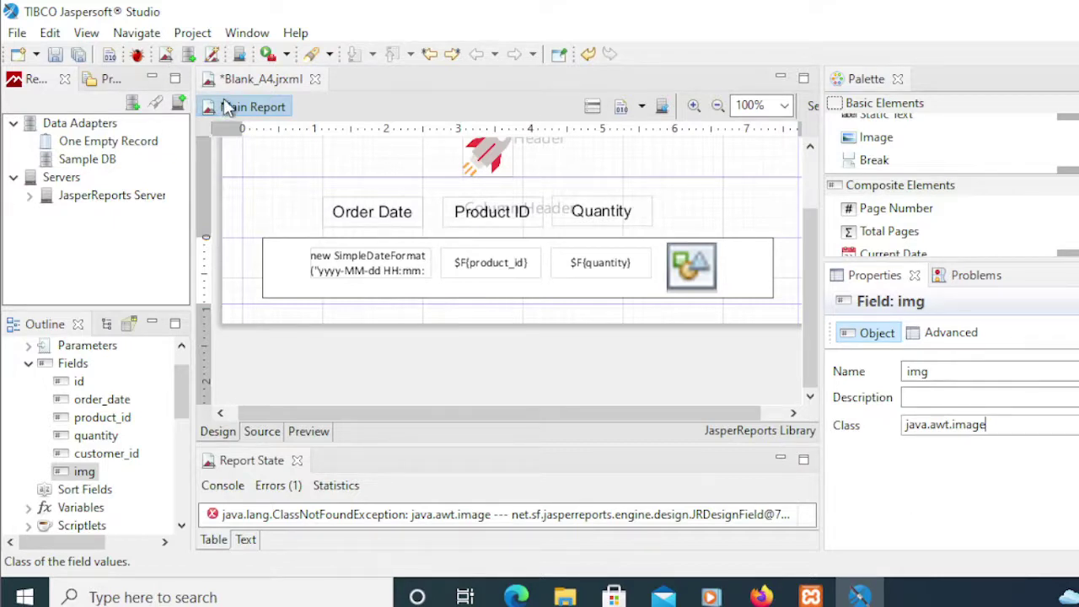
{"action": "left_click", "coordinate": [59, 54]}
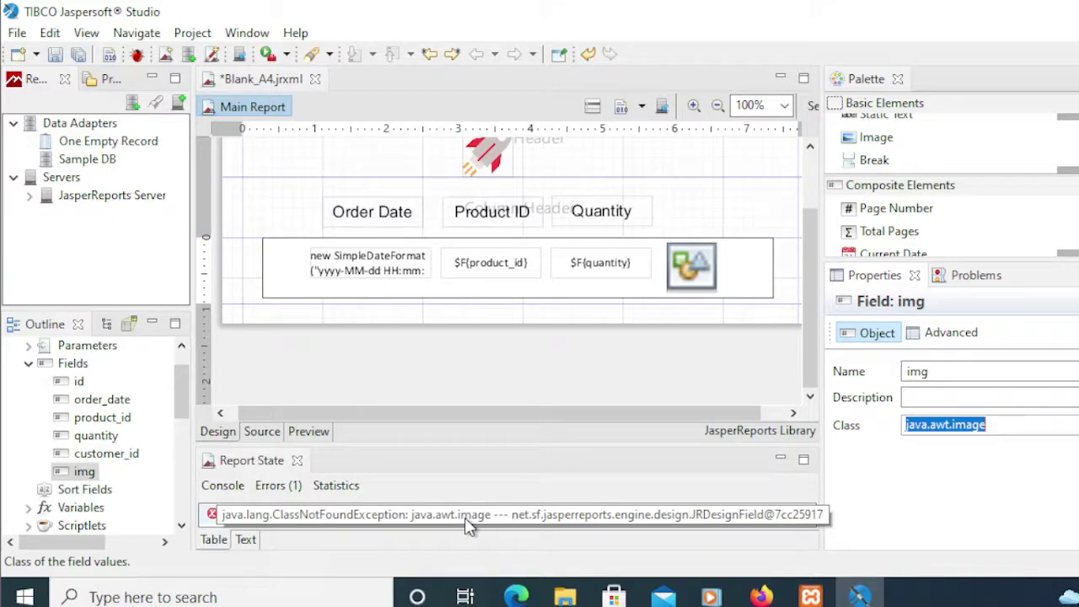
{"action": "left_click", "coordinate": [81, 470]}
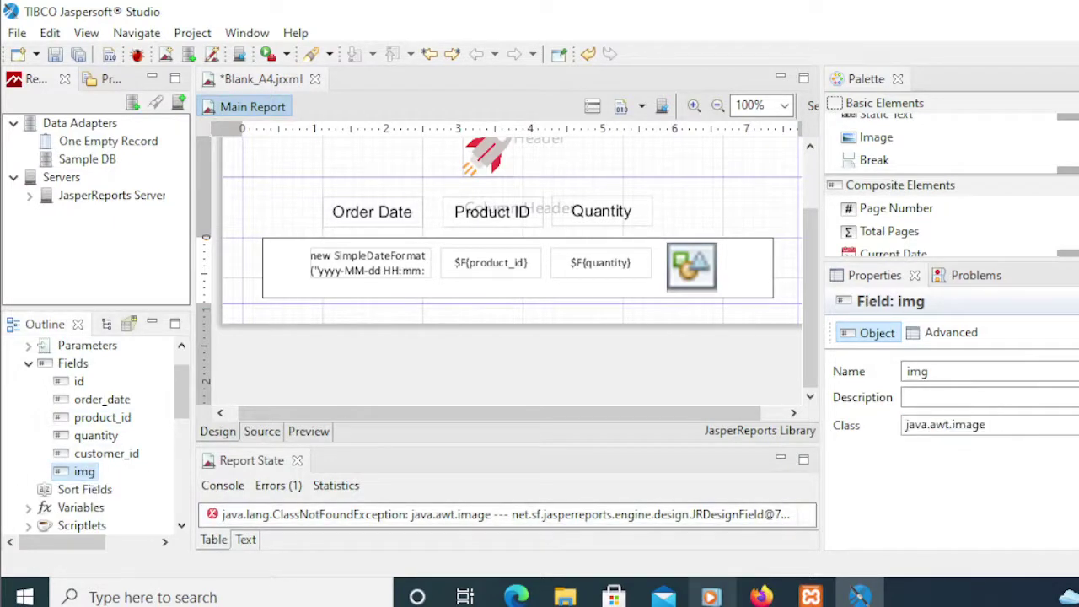
{"action": "left_click", "coordinate": [1072, 425]}
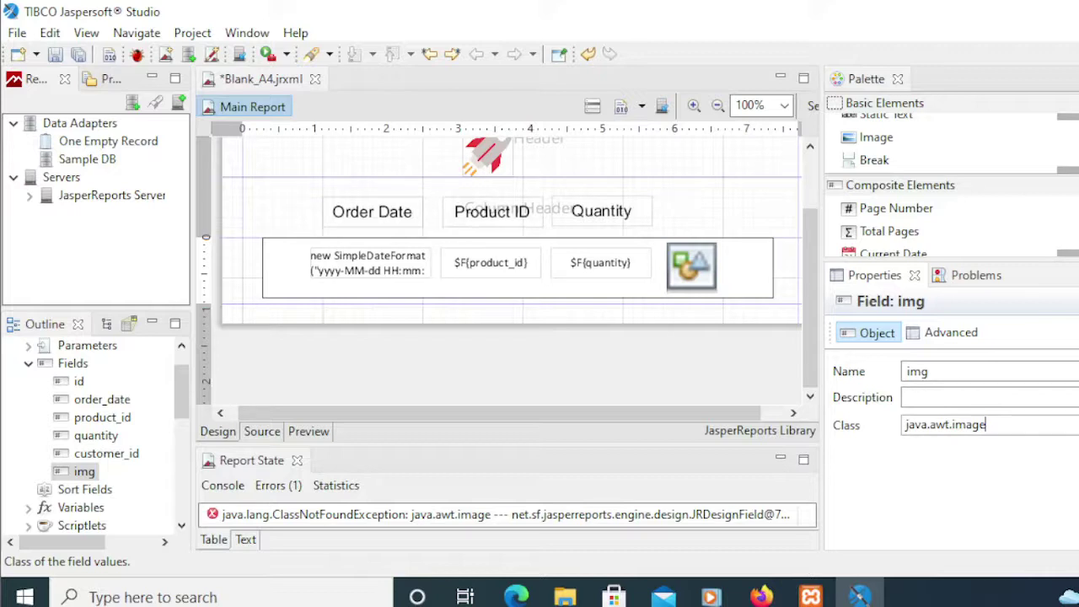
{"action": "left_click_drag", "start_coordinate": [1007, 424], "coordinate": [855, 425]}
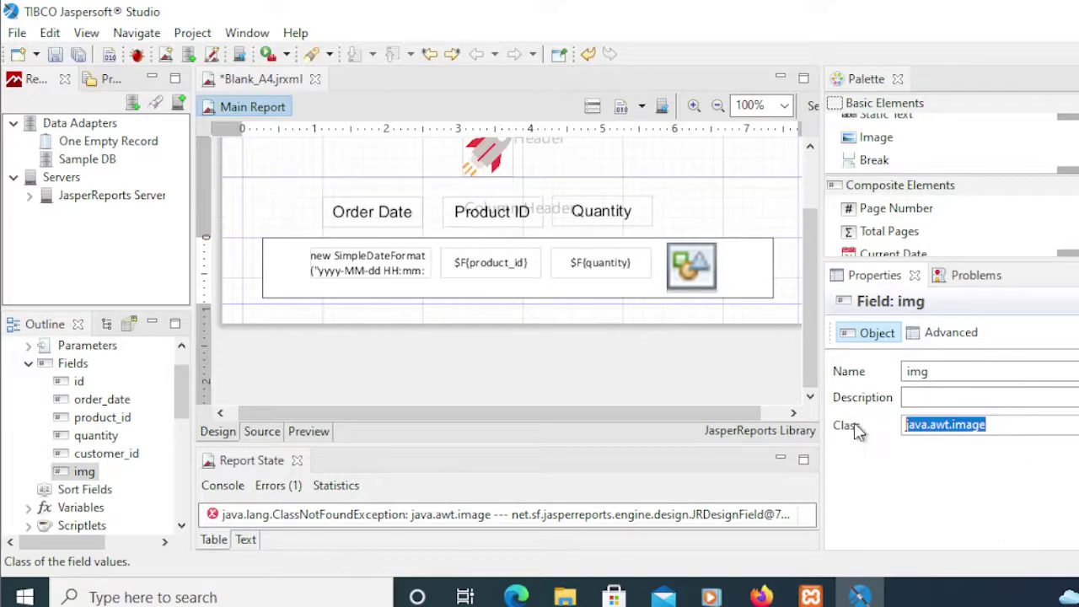
{"action": "type", "text": "java.awt.Image"}
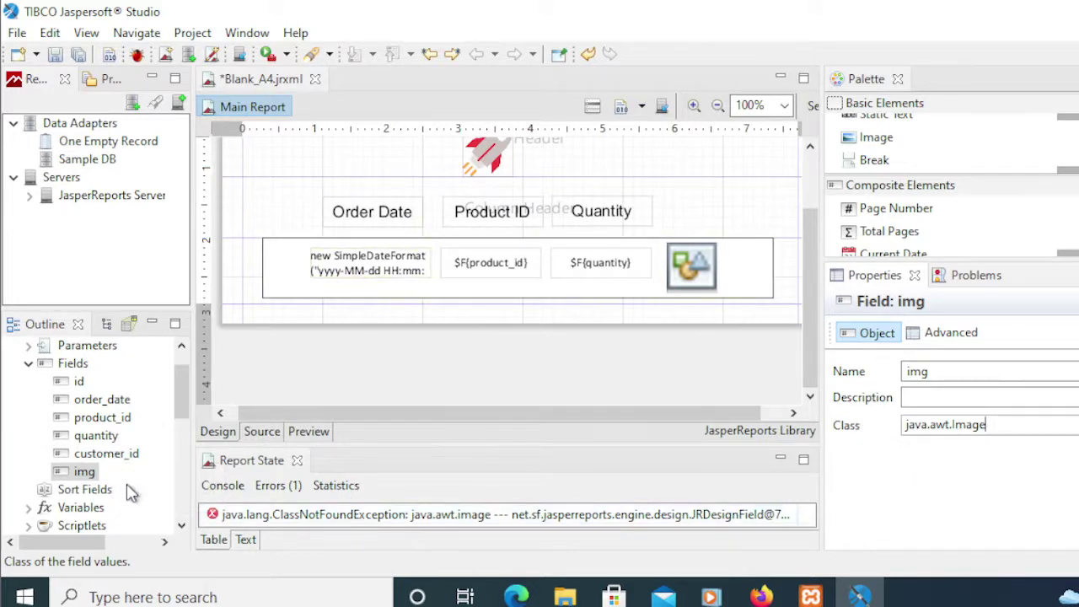
{"action": "left_click", "coordinate": [55, 53]}
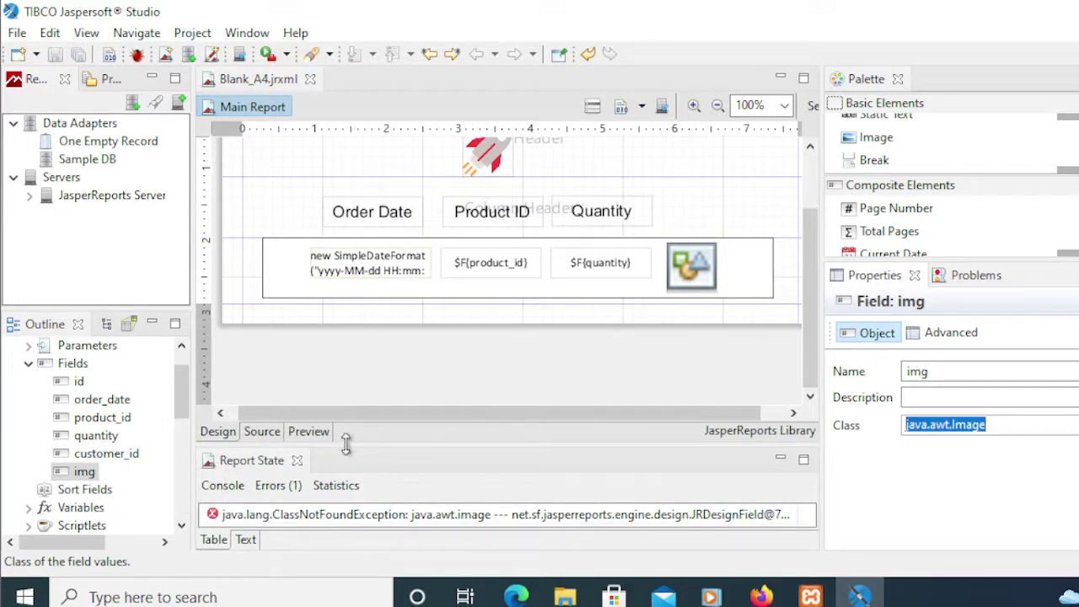
Preview the report with the Sample DB data and check the picture in each order row.
{"action": "left_click", "coordinate": [308, 431]}
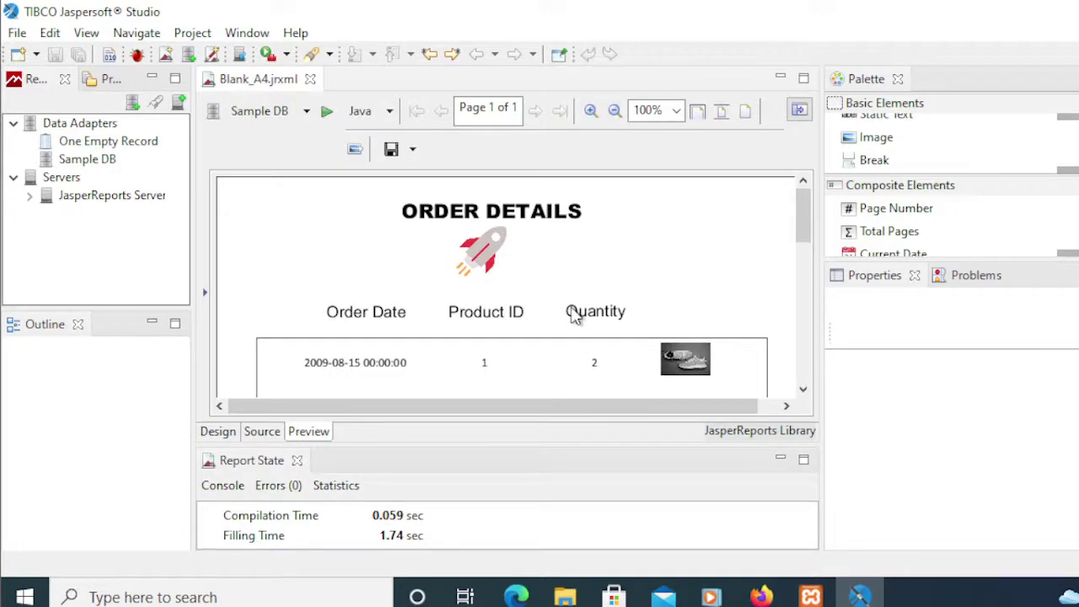
{"action": "scroll", "coordinate": [573, 314], "scroll_direction": "down", "scroll_amount": 2}
{"action": "scroll", "coordinate": [573, 314], "scroll_direction": "down", "scroll_amount": 10}
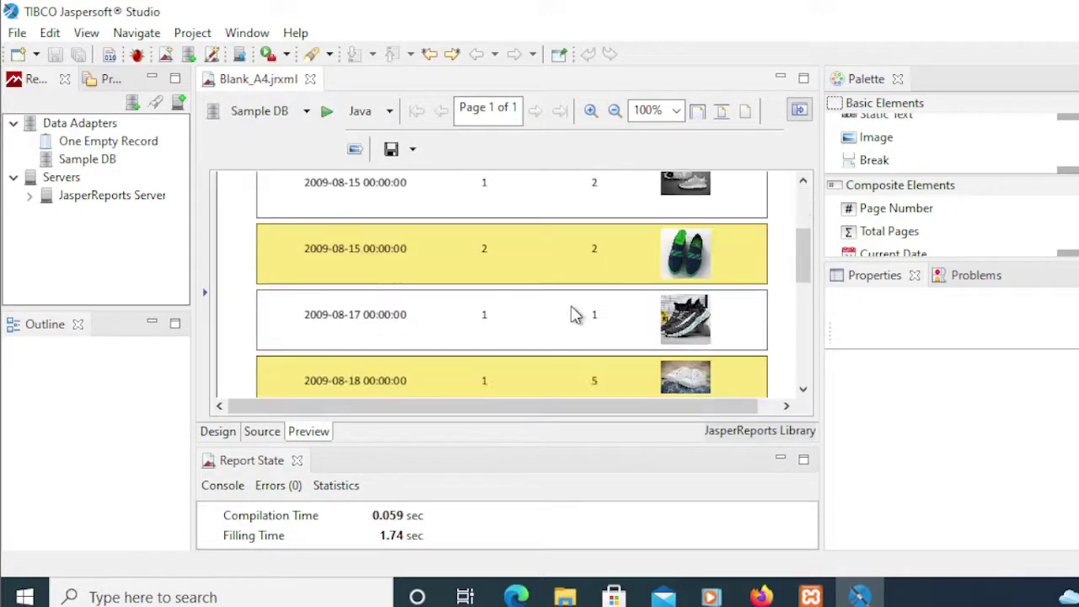
{"action": "scroll", "coordinate": [573, 314], "scroll_direction": "down", "scroll_amount": 4}
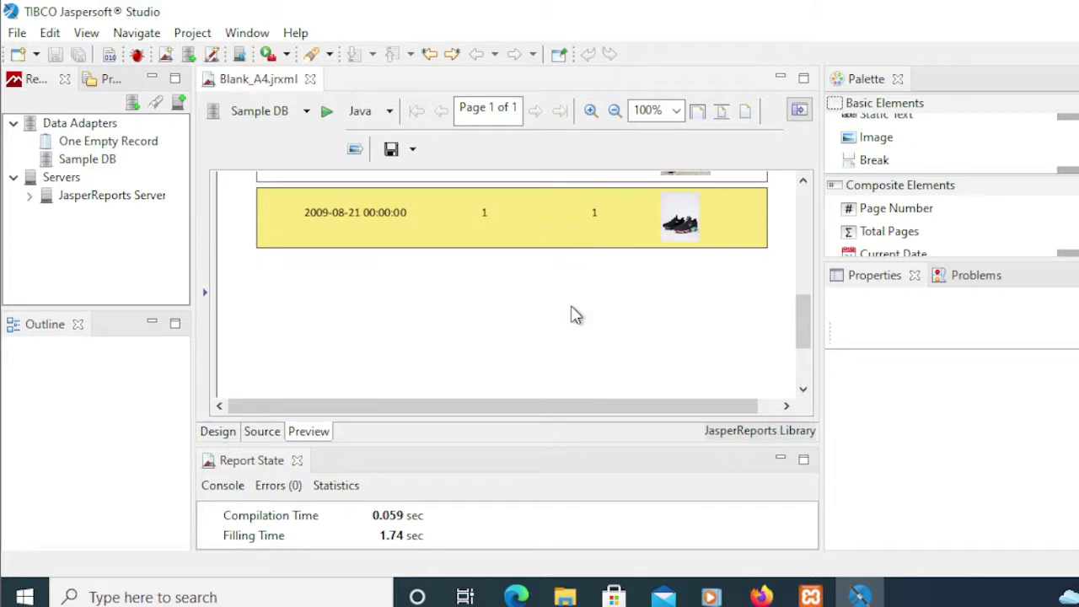
{"action": "scroll", "coordinate": [573, 313], "scroll_direction": "up", "scroll_amount": 15}
{"action": "scroll", "coordinate": [573, 313], "scroll_direction": "down", "scroll_amount": 4}
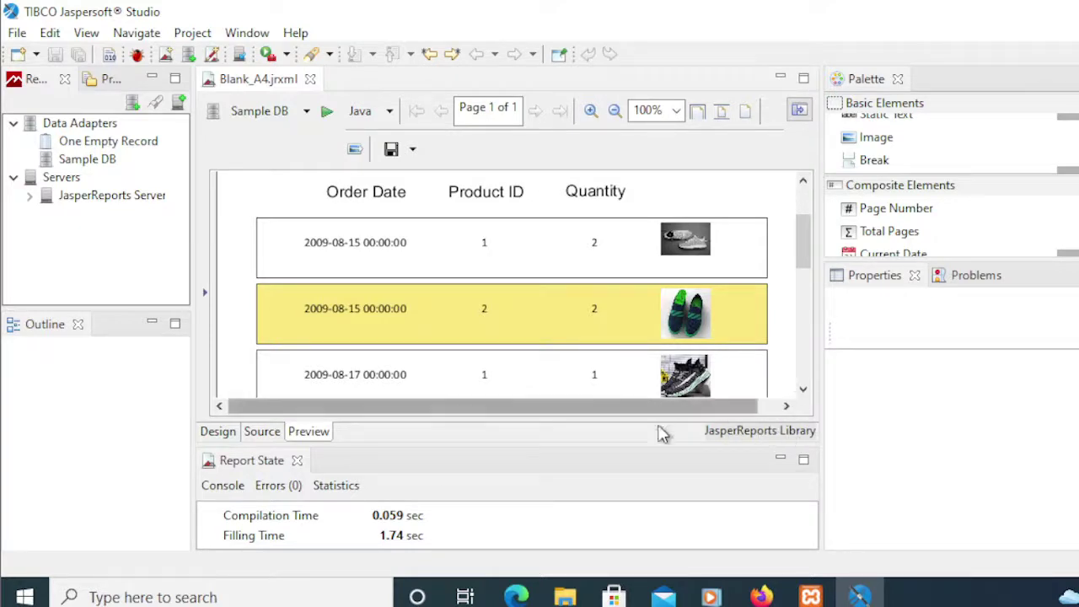
Enlarge the preview area over the report state pane and review the header logo and the order rows with their pictures.
{"action": "left_click_drag", "start_coordinate": [666, 444], "coordinate": [665, 503]}
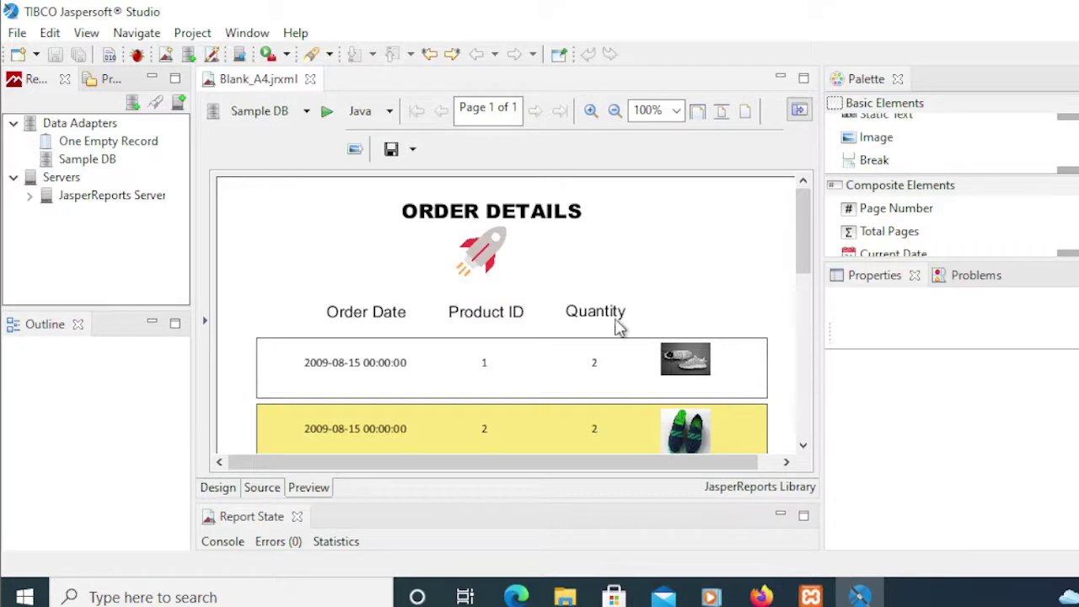
{"action": "scroll", "coordinate": [644, 257], "scroll_direction": "down", "scroll_amount": 5}
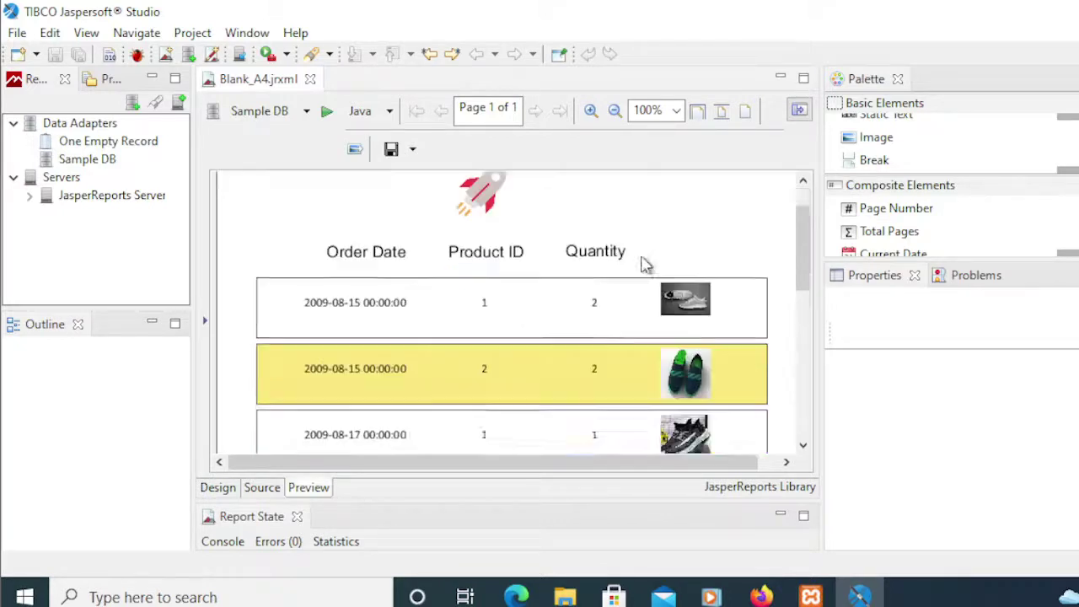
{"action": "scroll", "coordinate": [645, 263], "scroll_direction": "down", "scroll_amount": 3}
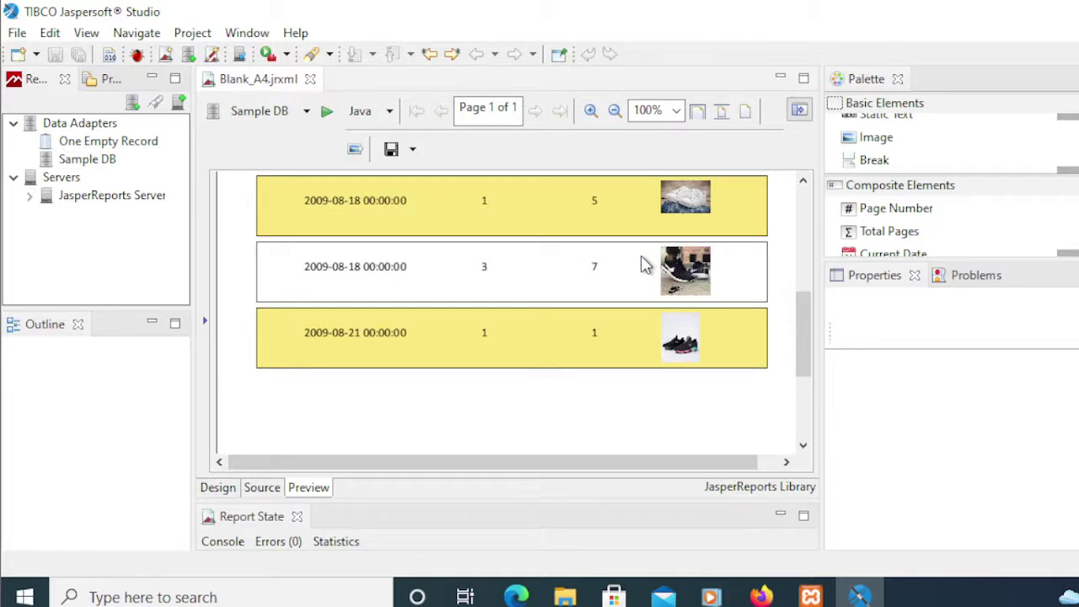
{"action": "scroll", "coordinate": [644, 265], "scroll_direction": "up", "scroll_amount": 8}
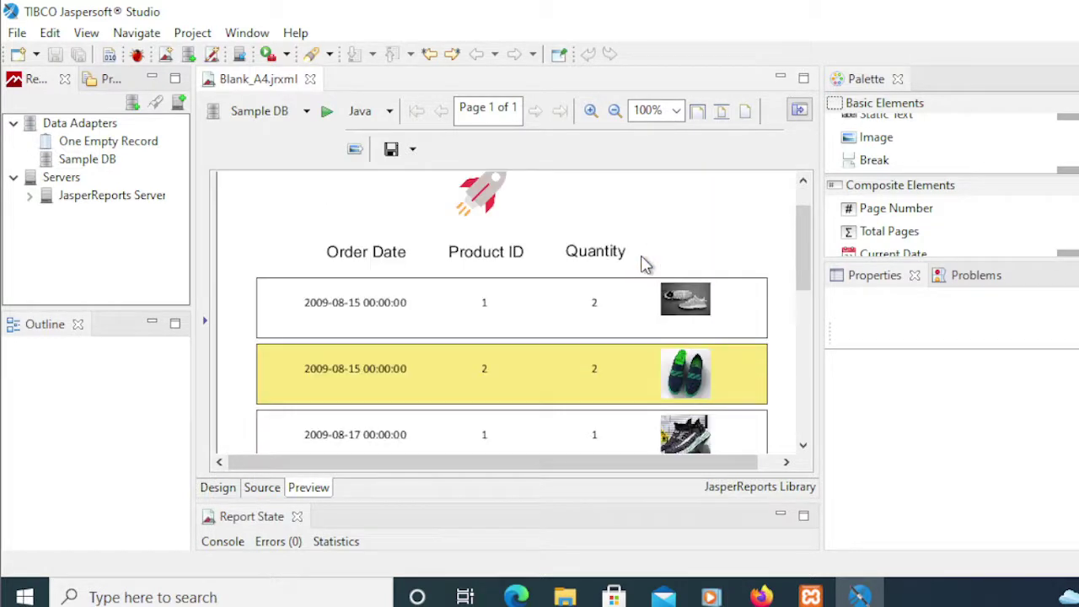
{"action": "scroll", "coordinate": [643, 264], "scroll_direction": "down", "scroll_amount": 1}
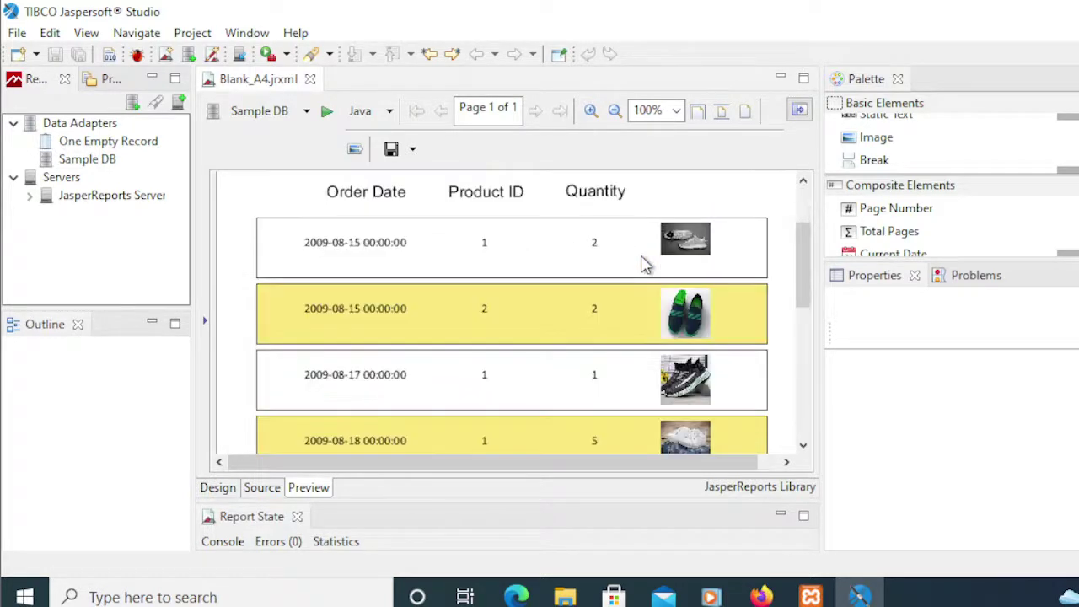
{"action": "scroll", "coordinate": [643, 264], "scroll_direction": "up", "scroll_amount": 2}
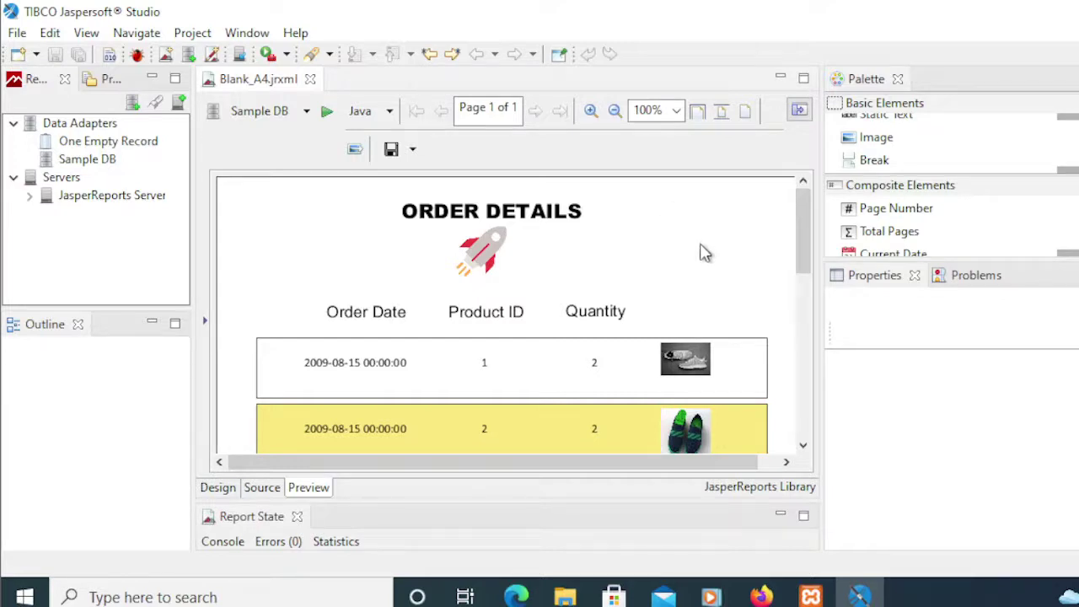
{"action": "scroll", "coordinate": [718, 277], "scroll_direction": "down", "scroll_amount": 1}
{"action": "scroll", "coordinate": [717, 280], "scroll_direction": "up", "scroll_amount": 1}
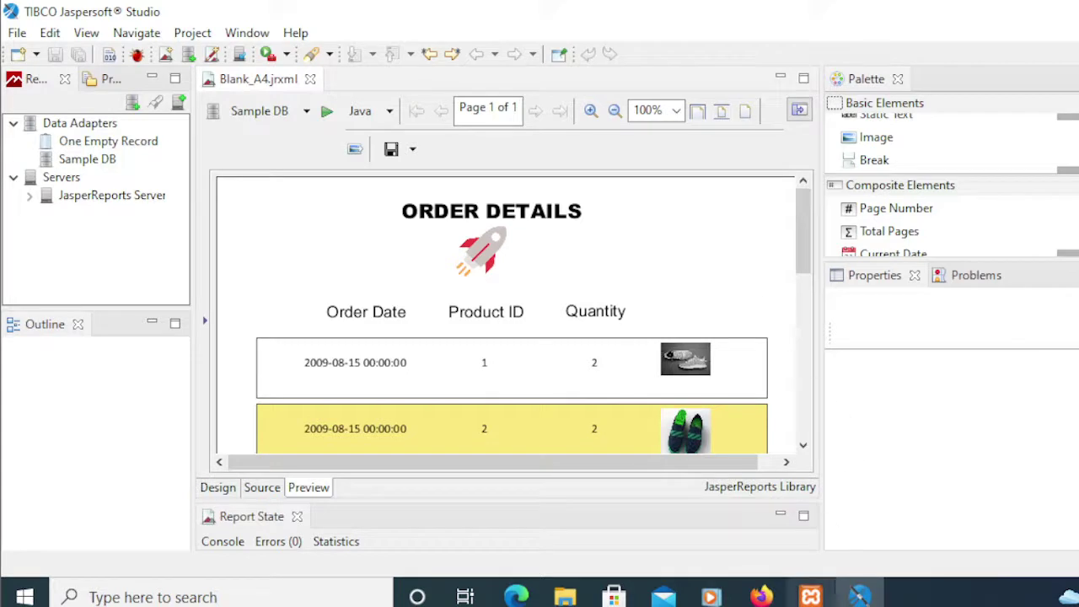
{"action": "mouse_move", "coordinate": [810, 596]}
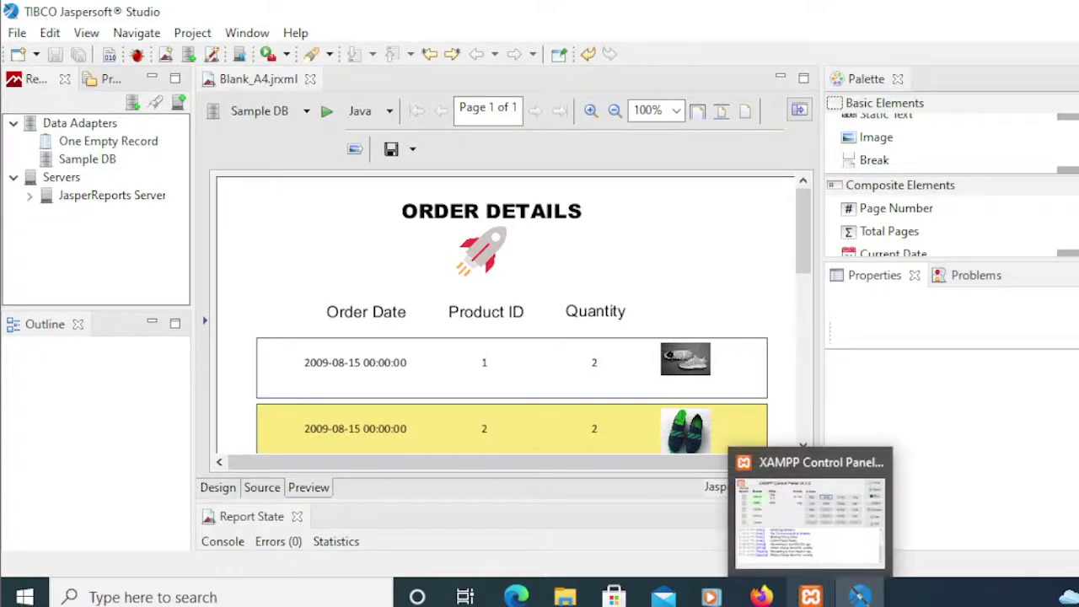
{"action": "left_click", "coordinate": [578, 505]}
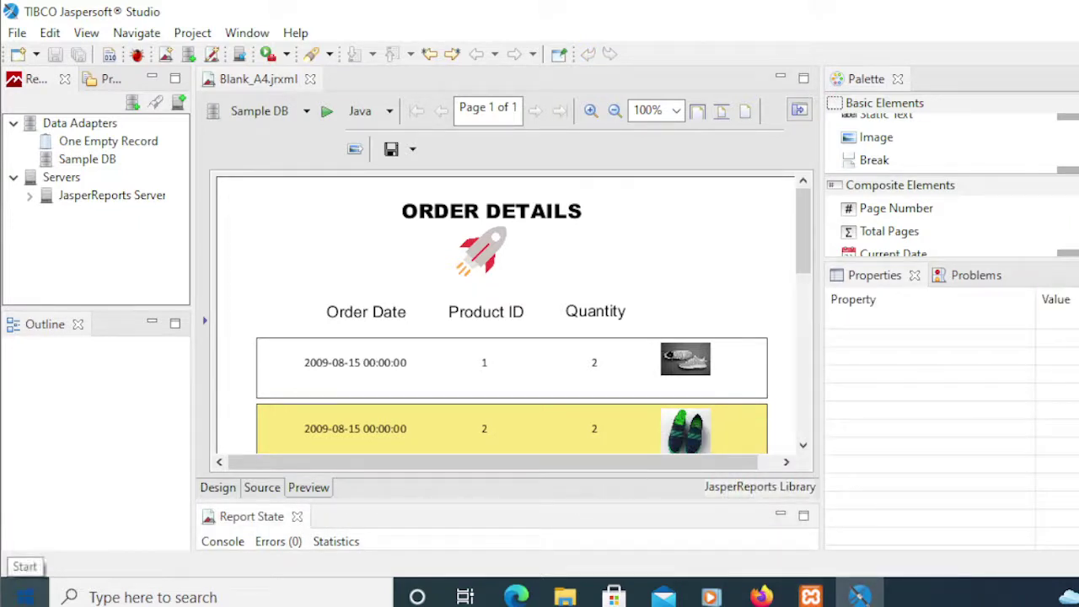